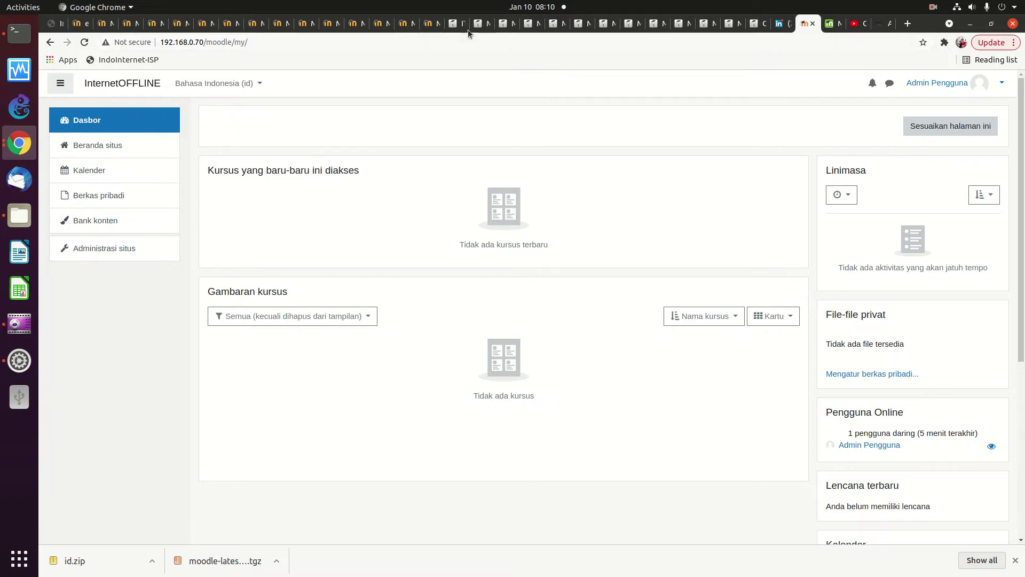
- Look through the open course enrolment pages on opencourse.itts.ac.id to find the Computer Network course
{"action": "left_click", "coordinate": [455, 25]}
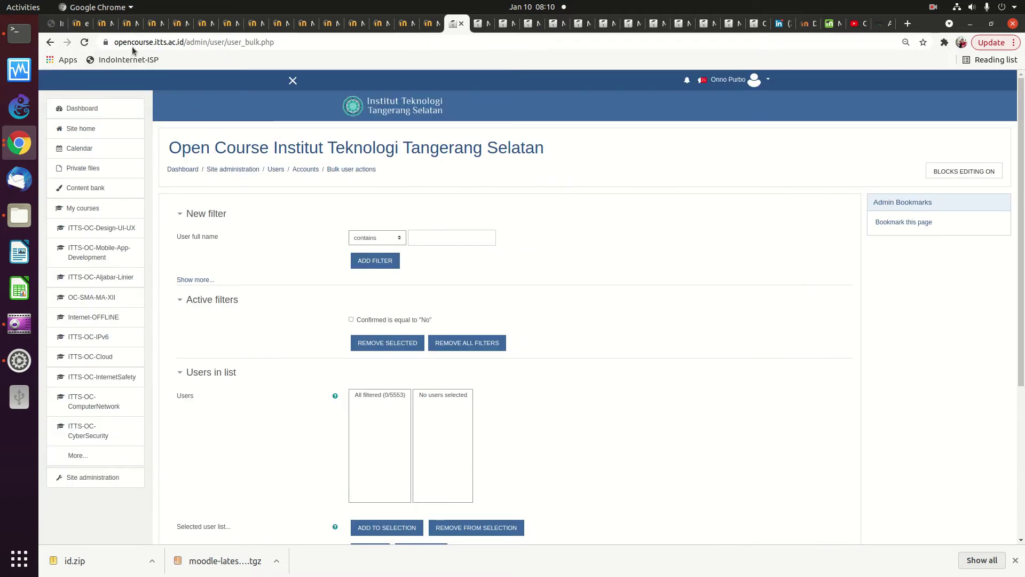
{"action": "left_click", "coordinate": [481, 25]}
{"action": "left_click", "coordinate": [496, 25]}
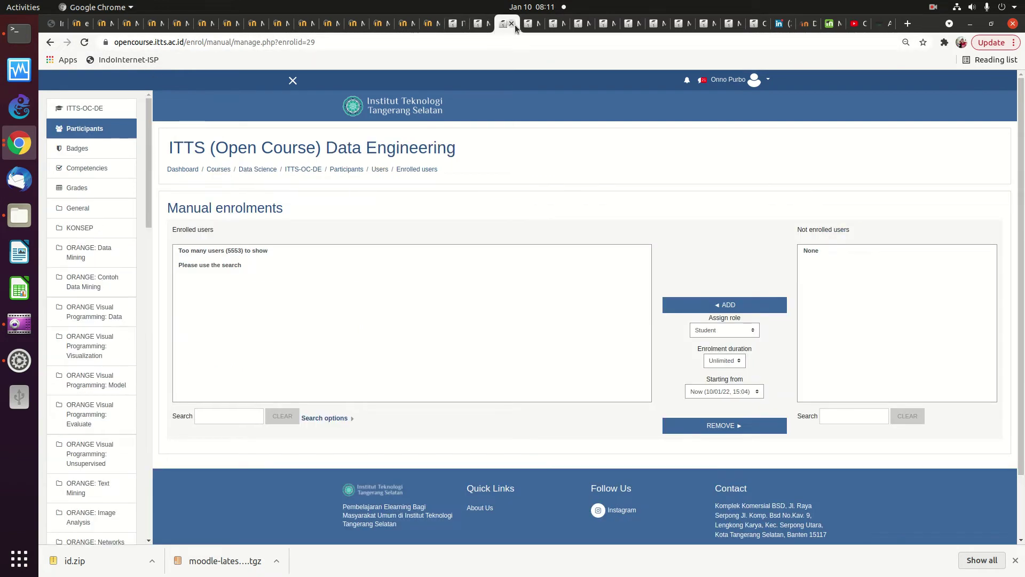
{"action": "left_click", "coordinate": [533, 25]}
{"action": "left_click", "coordinate": [556, 25]}
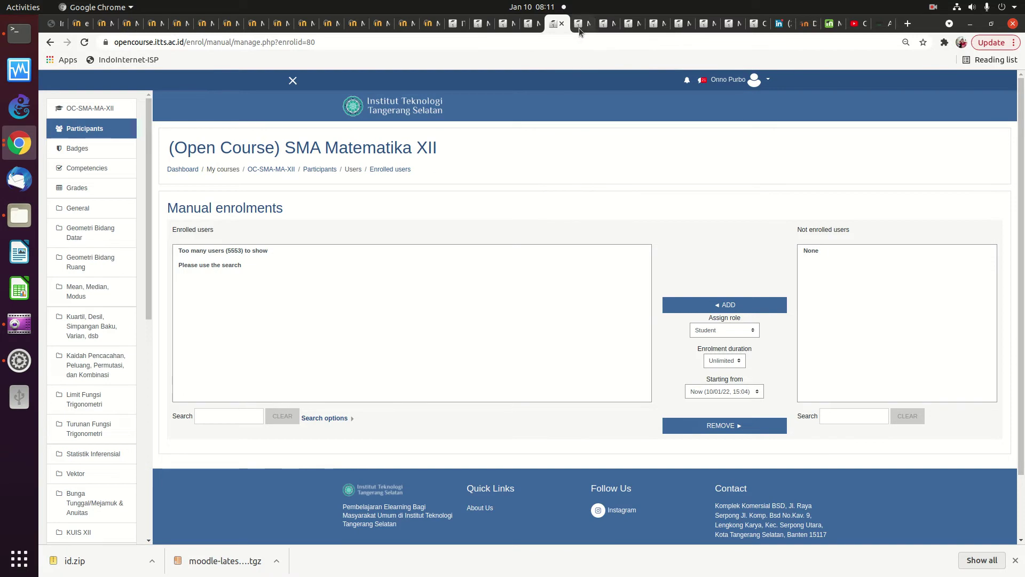
{"action": "left_click", "coordinate": [582, 27]}
{"action": "left_click", "coordinate": [606, 26]}
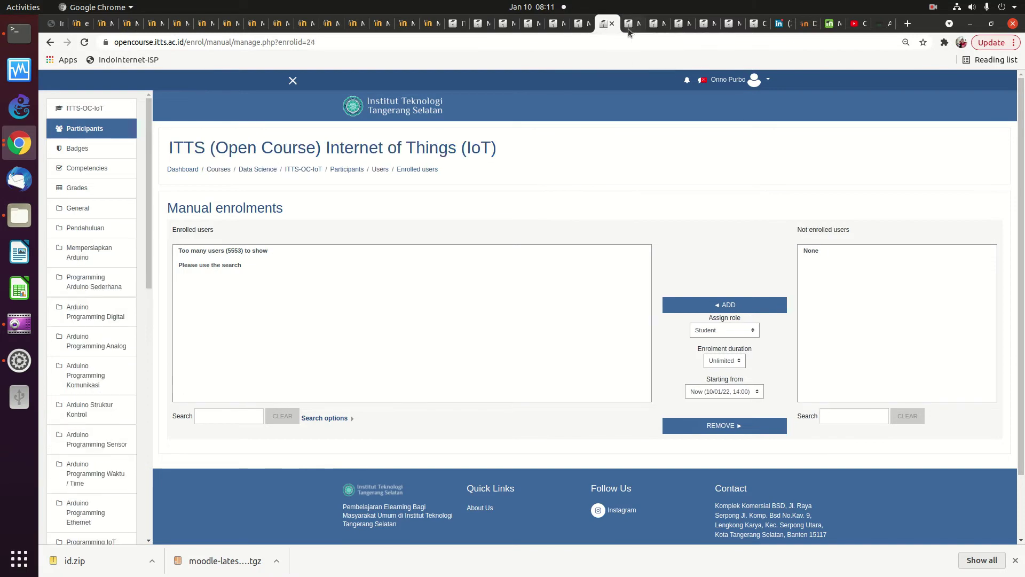
{"action": "left_click", "coordinate": [630, 26]}
{"action": "left_click", "coordinate": [657, 25]}
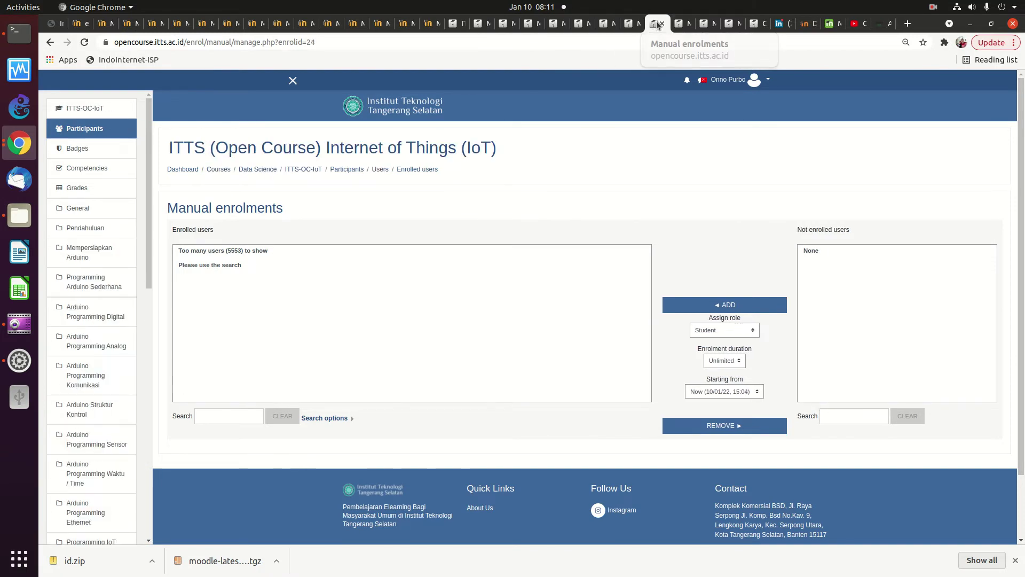
{"action": "left_click", "coordinate": [683, 25]}
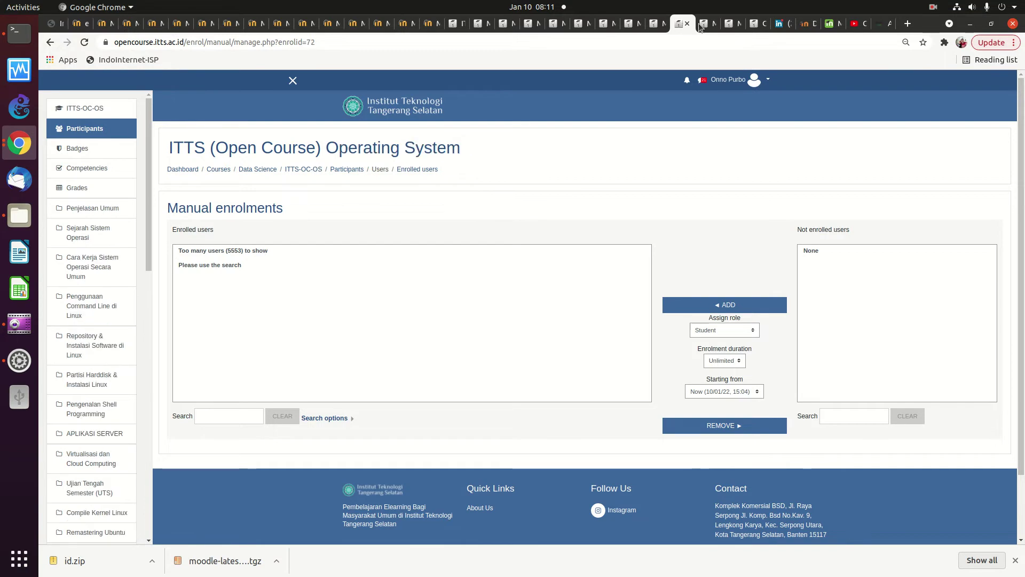
{"action": "left_click", "coordinate": [707, 25]}
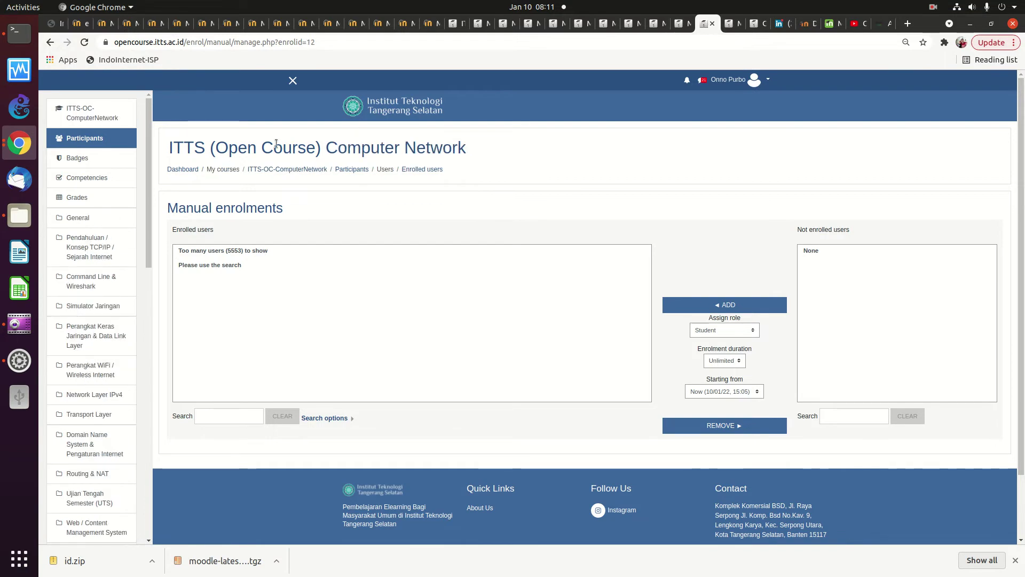
- Open the ITTS-OC-ComputerNetwork course and try to start a backup of it
{"action": "left_click", "coordinate": [272, 170]}
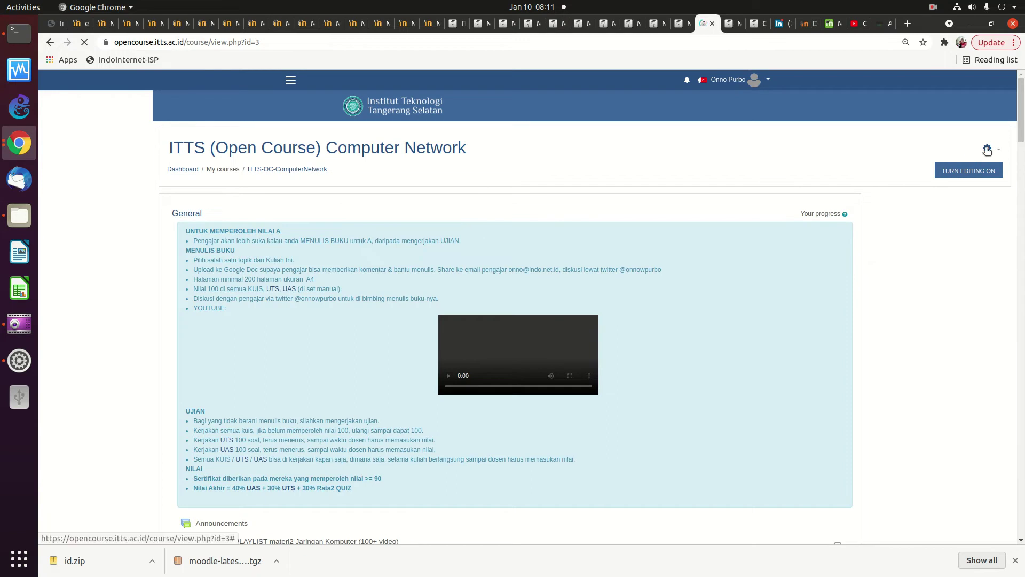
{"action": "left_click", "coordinate": [987, 149]}
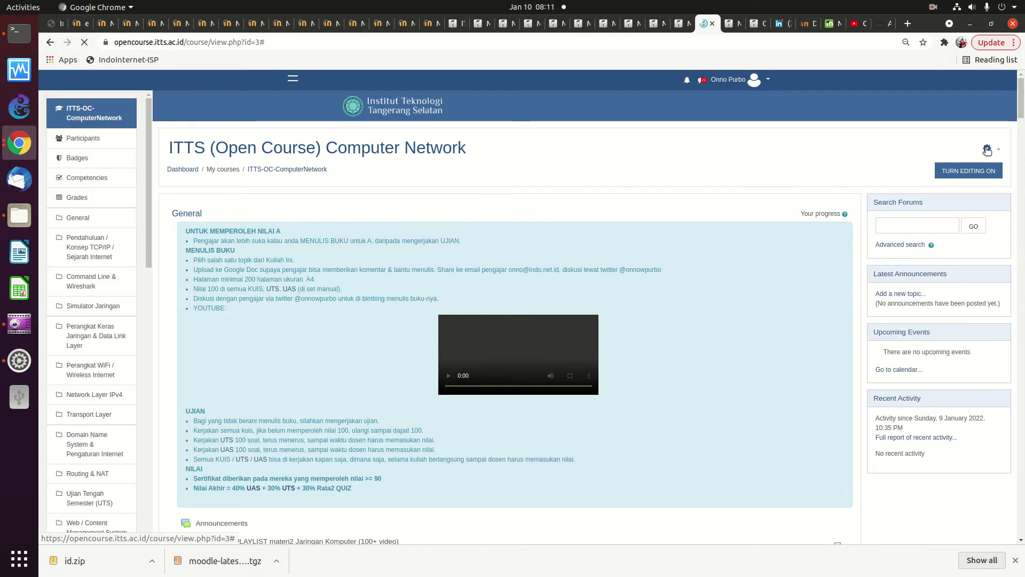
{"action": "left_click", "coordinate": [987, 150]}
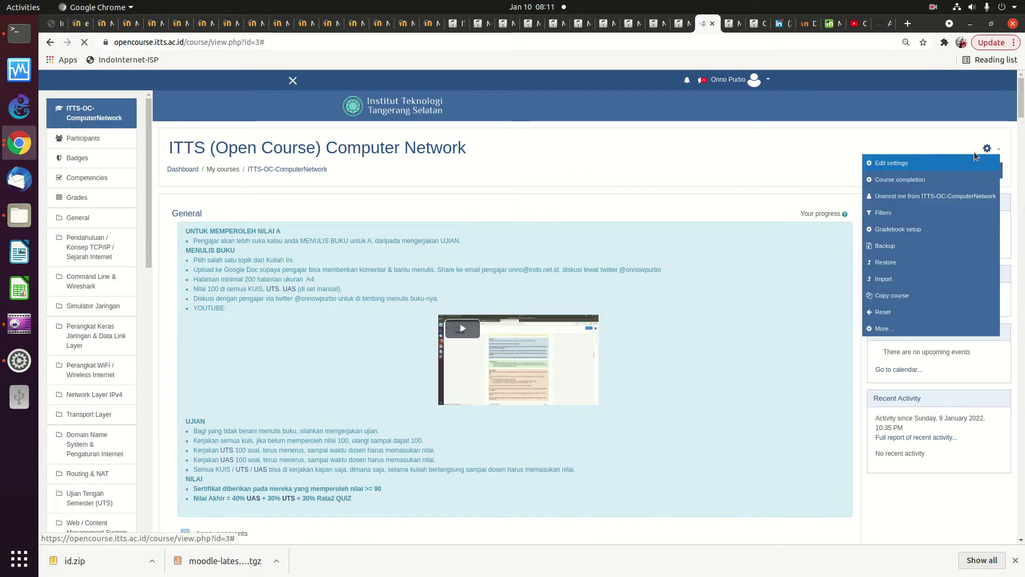
{"action": "left_click", "coordinate": [885, 246]}
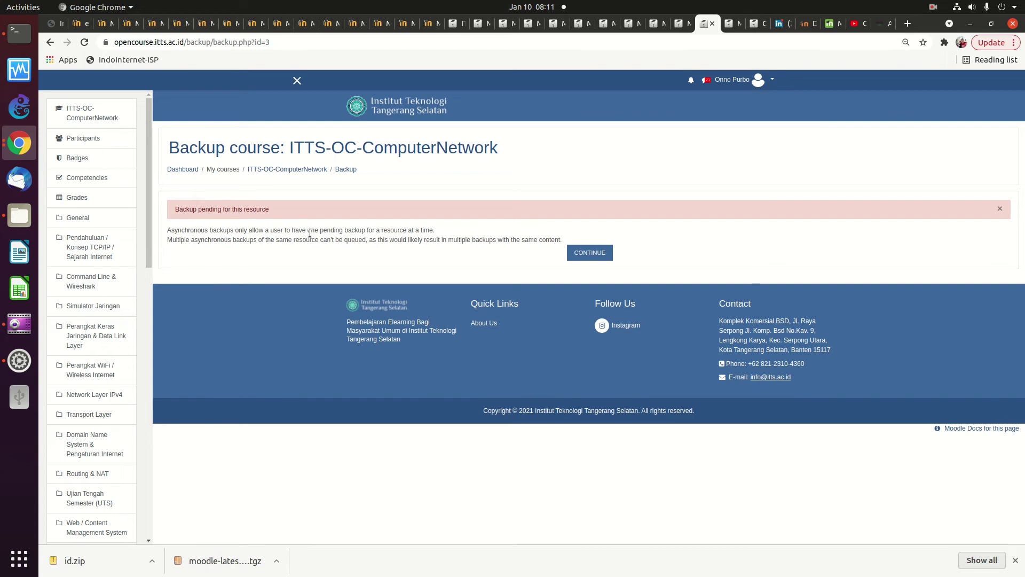
- Return to the Computer Network course page and retry its backup
{"action": "left_click", "coordinate": [588, 257]}
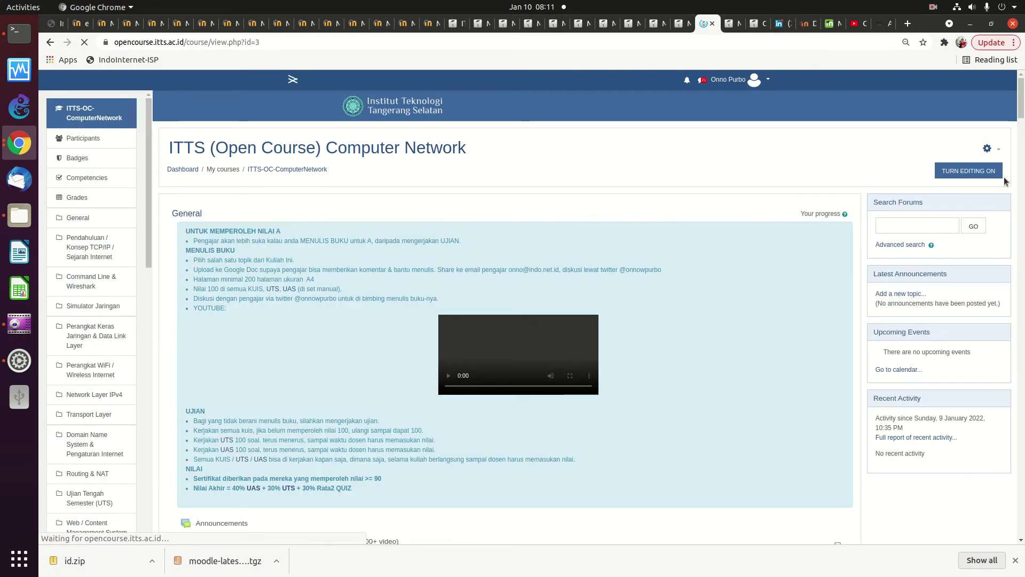
{"action": "left_click", "coordinate": [989, 148]}
{"action": "left_click", "coordinate": [918, 218]}
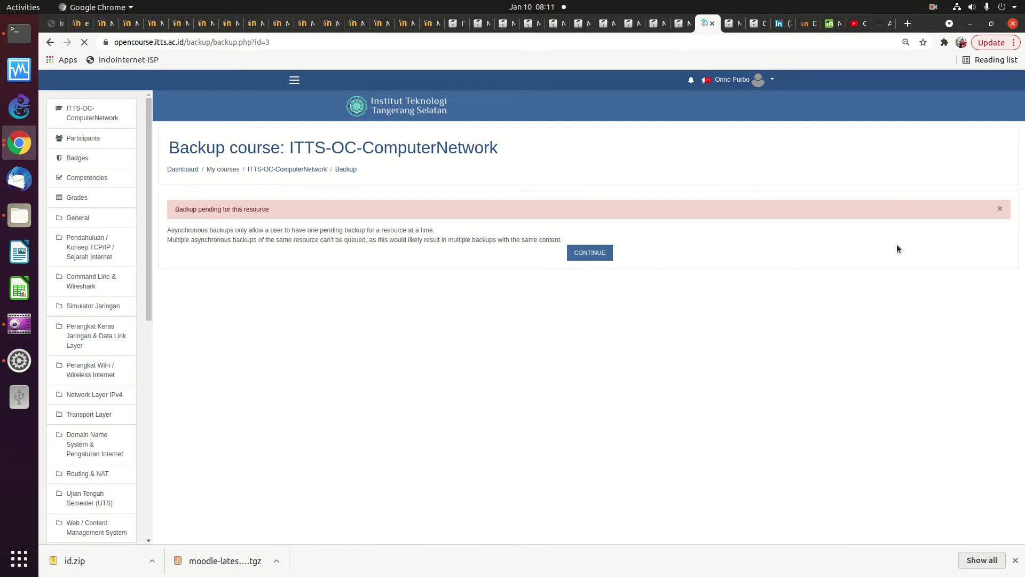
{"action": "left_click", "coordinate": [584, 251]}
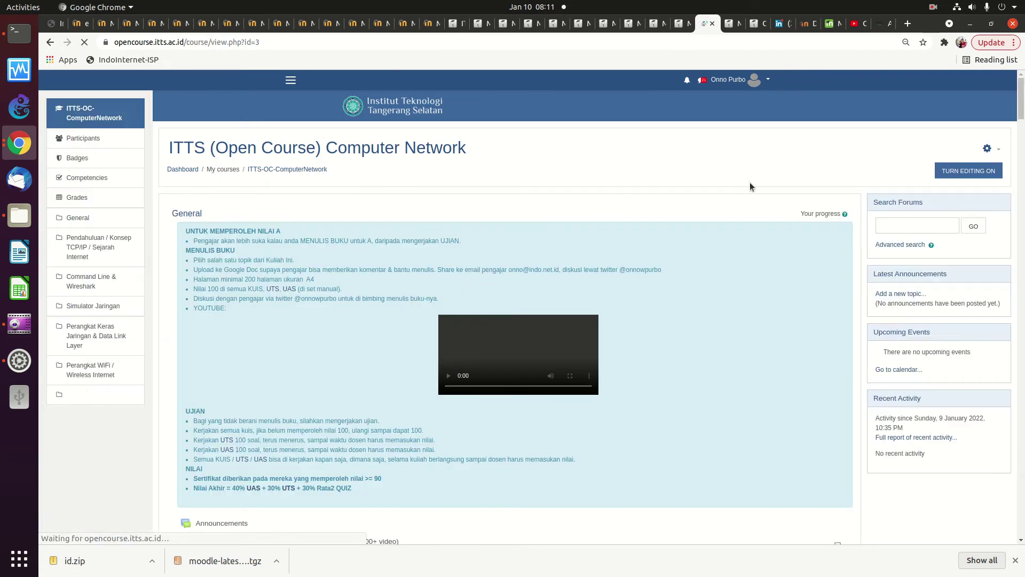
- Open the Restore page of the Computer Network course through its full course administration list
{"action": "left_click", "coordinate": [989, 149]}
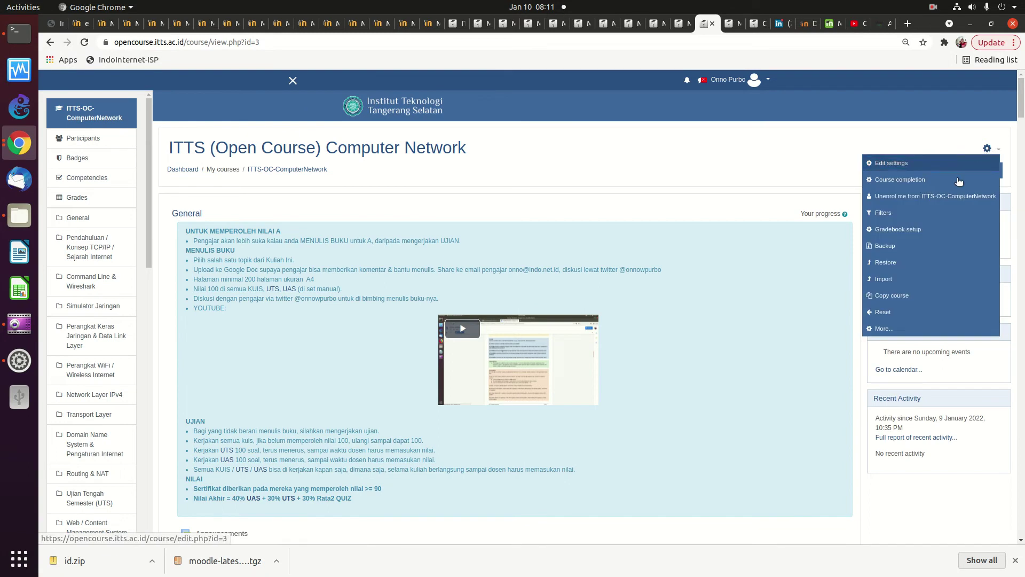
{"action": "left_click", "coordinate": [885, 329]}
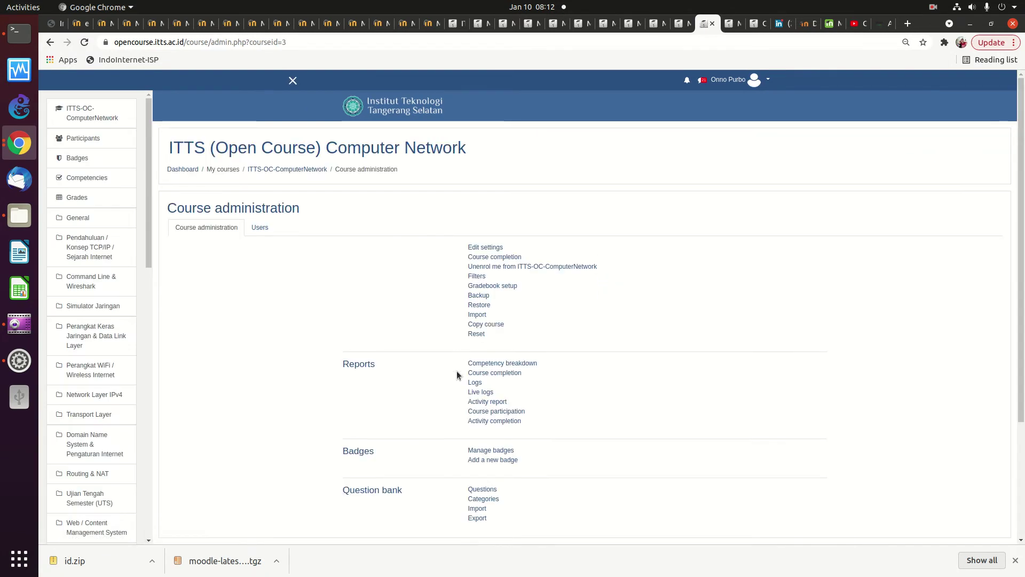
{"action": "left_click", "coordinate": [479, 305]}
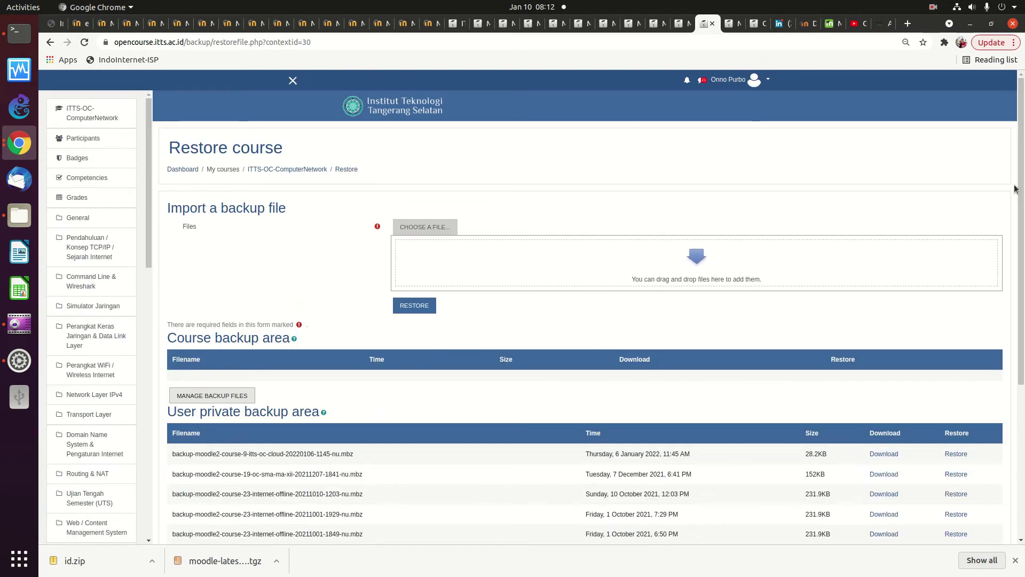
{"action": "scroll", "coordinate": [996, 227], "scroll_direction": "down", "scroll_amount": 2}
{"action": "scroll", "coordinate": [950, 306], "scroll_direction": "down", "scroll_amount": 3}
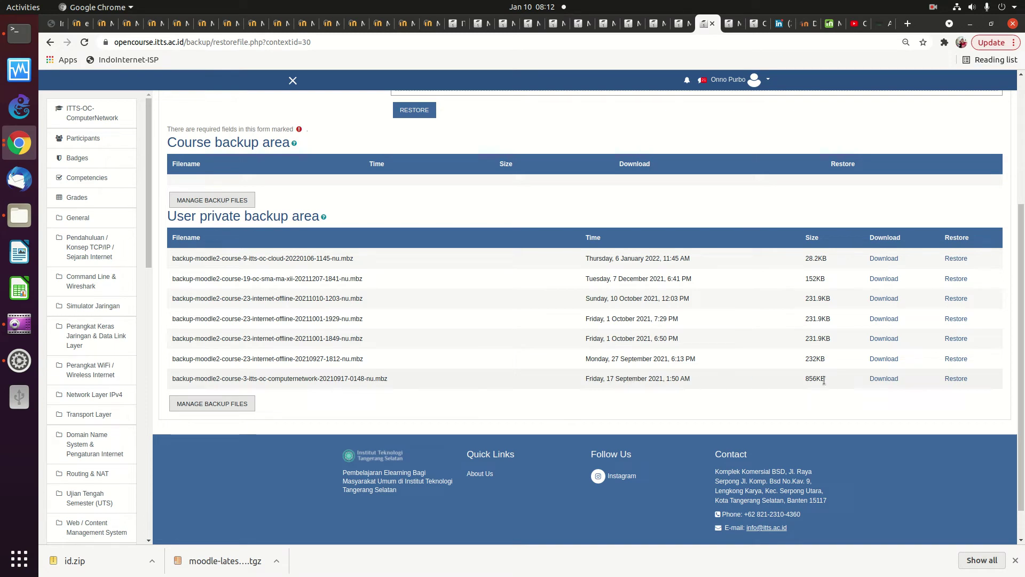
{"action": "left_click", "coordinate": [884, 379]}
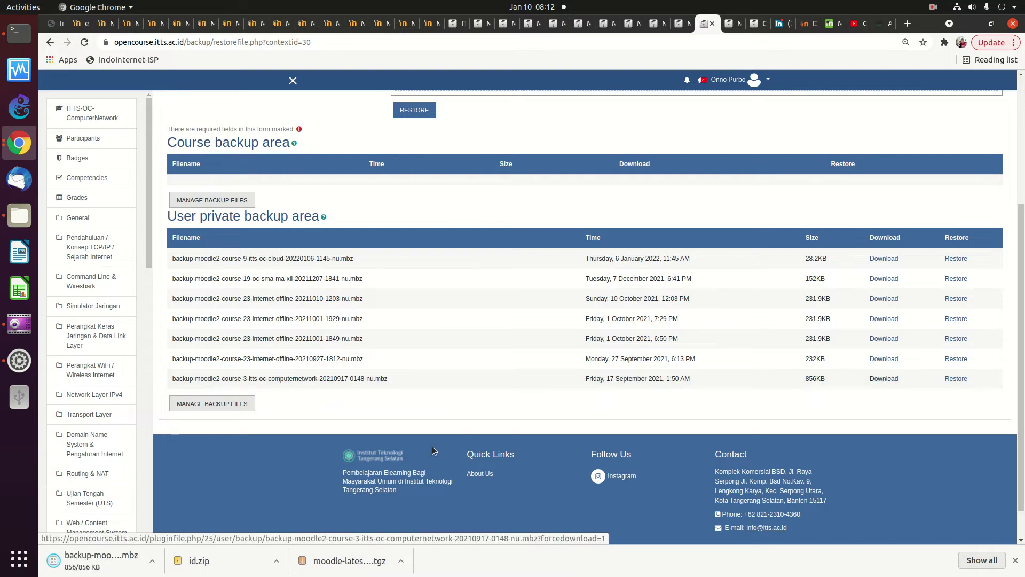
{"action": "left_click", "coordinate": [89, 565]}
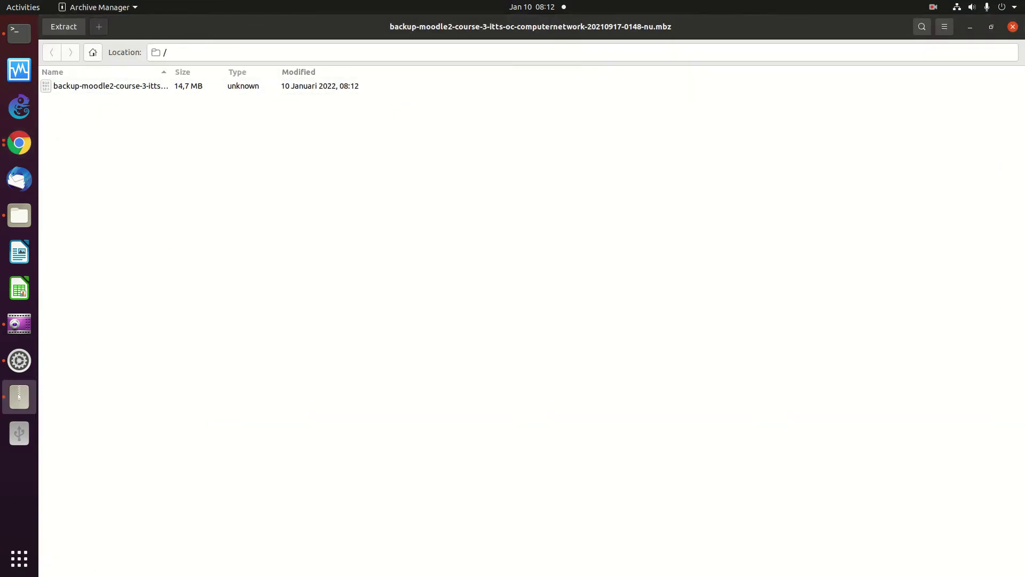
{"action": "left_click", "coordinate": [1014, 27]}
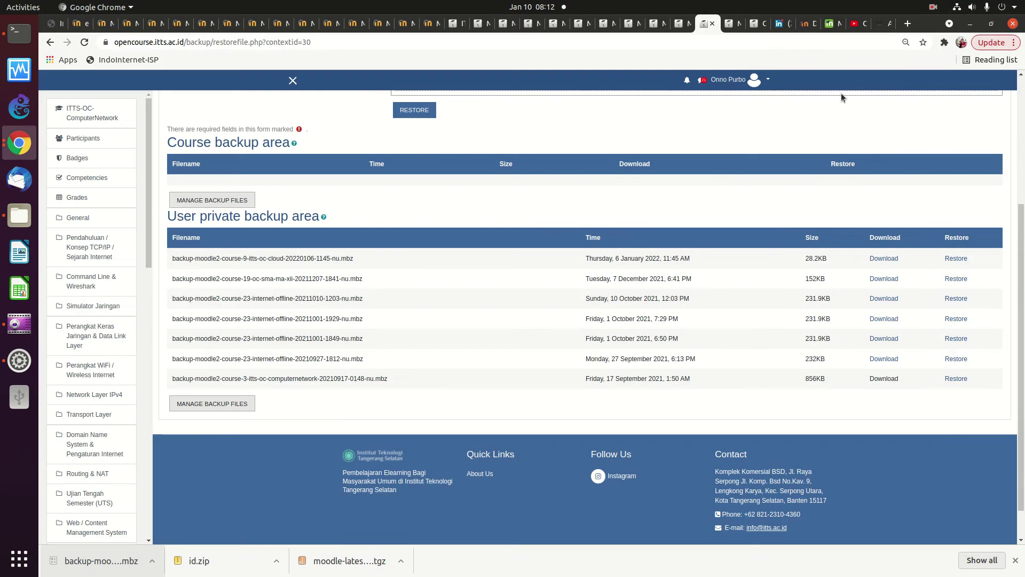
- Switch to the local InternetOFFLINE Moodle site and show the Kursus section of its site administration
{"action": "left_click", "coordinate": [734, 30]}
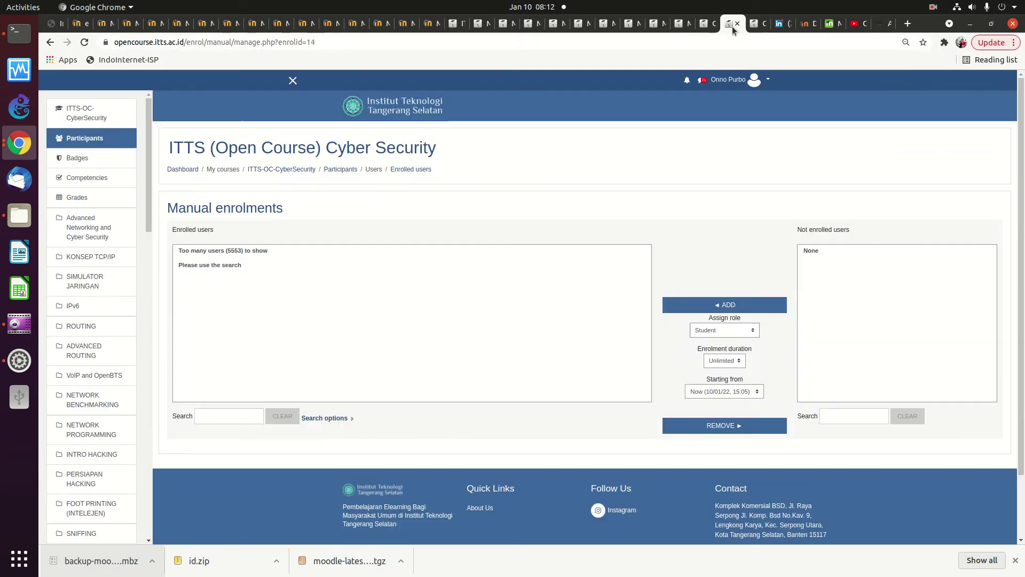
{"action": "left_click", "coordinate": [805, 25]}
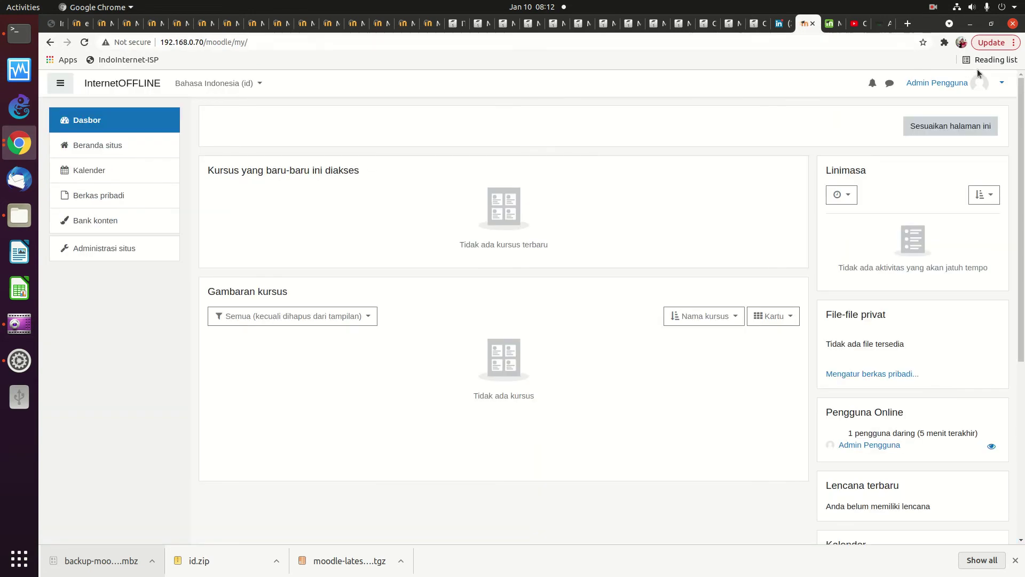
{"action": "left_click", "coordinate": [122, 247]}
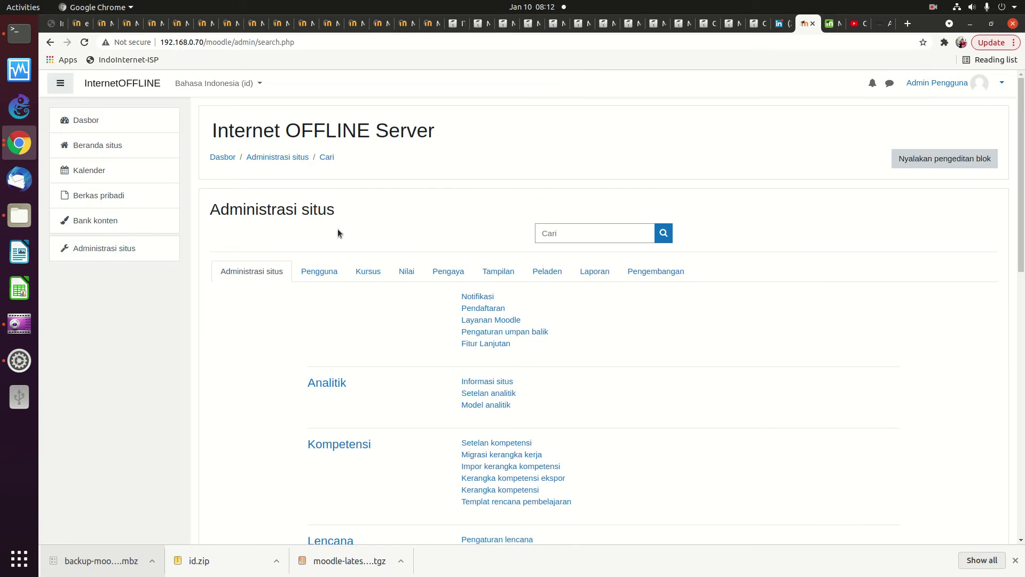
{"action": "left_click", "coordinate": [367, 274]}
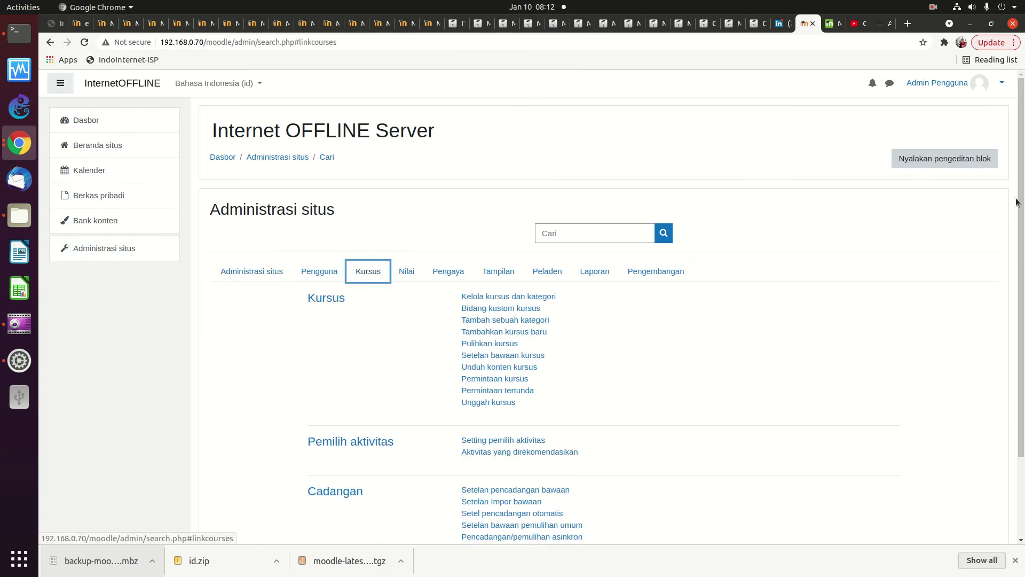
- Look through the Cadangan backup settings and the Pengaya and Nilai sections of the site administration
{"action": "scroll", "coordinate": [1017, 202], "scroll_direction": "down", "scroll_amount": 2}
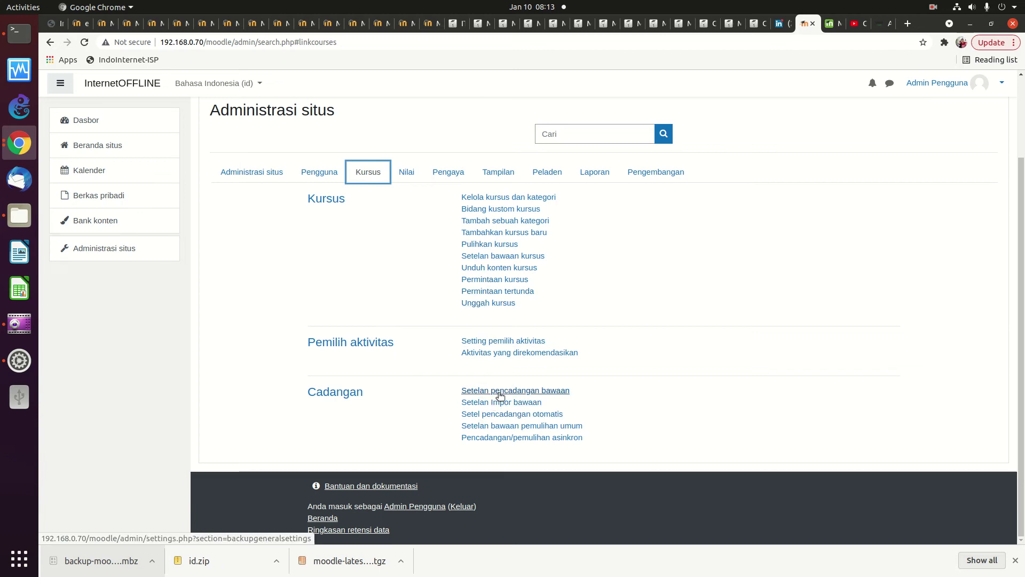
{"action": "left_click", "coordinate": [347, 392]}
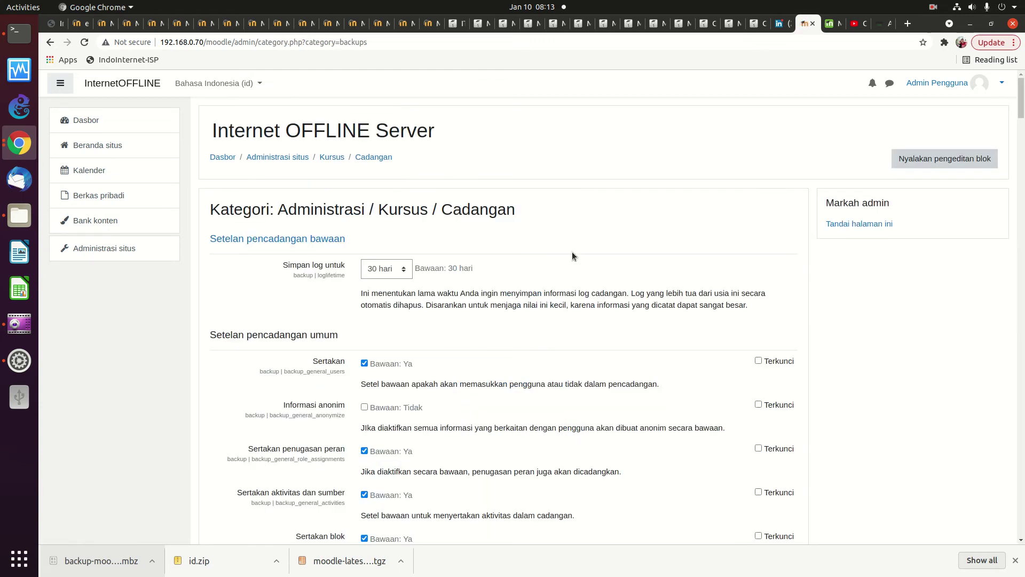
{"action": "left_click", "coordinate": [49, 42]}
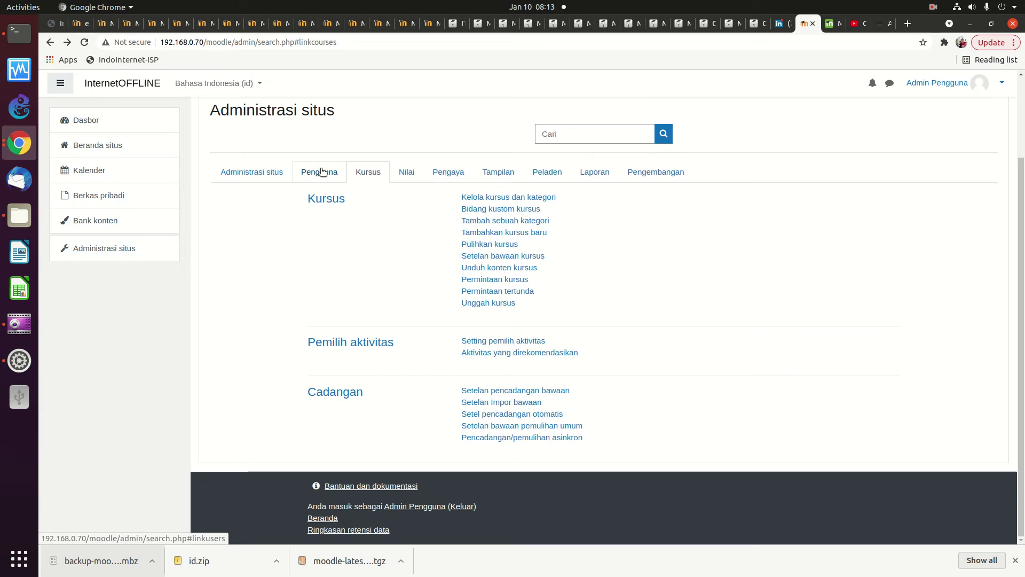
{"action": "left_click", "coordinate": [504, 174]}
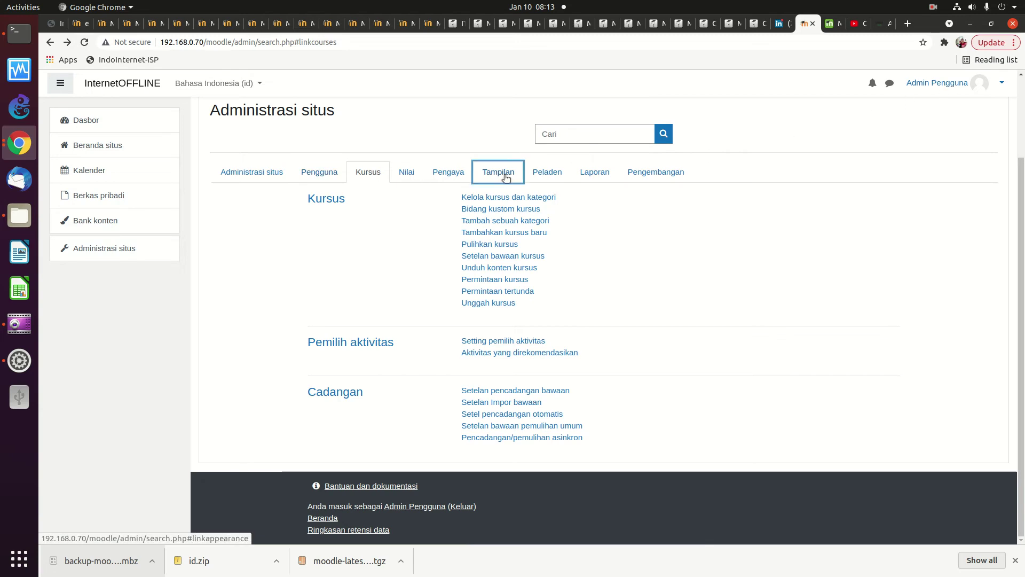
{"action": "left_click", "coordinate": [448, 176]}
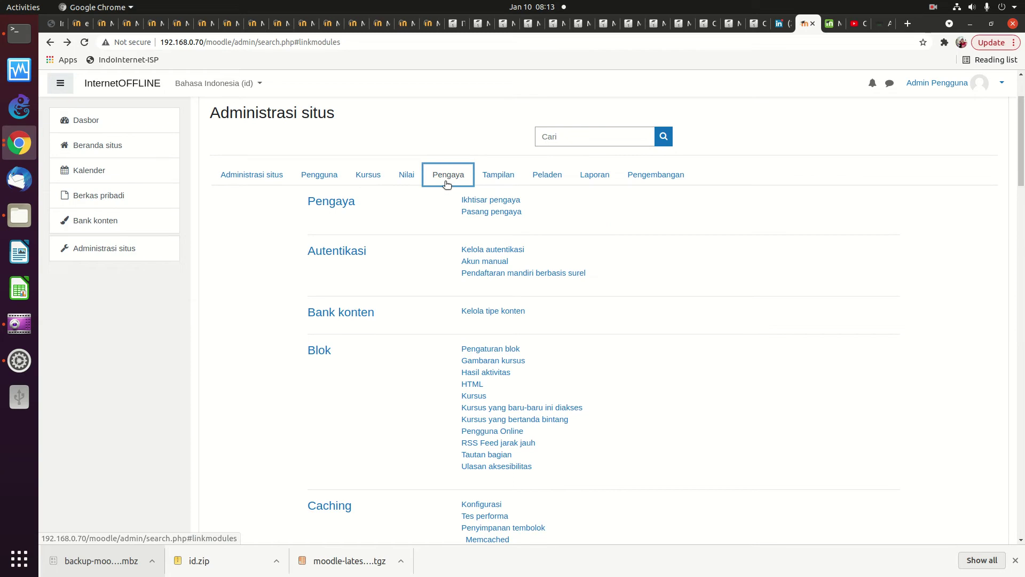
{"action": "left_click", "coordinate": [408, 175]}
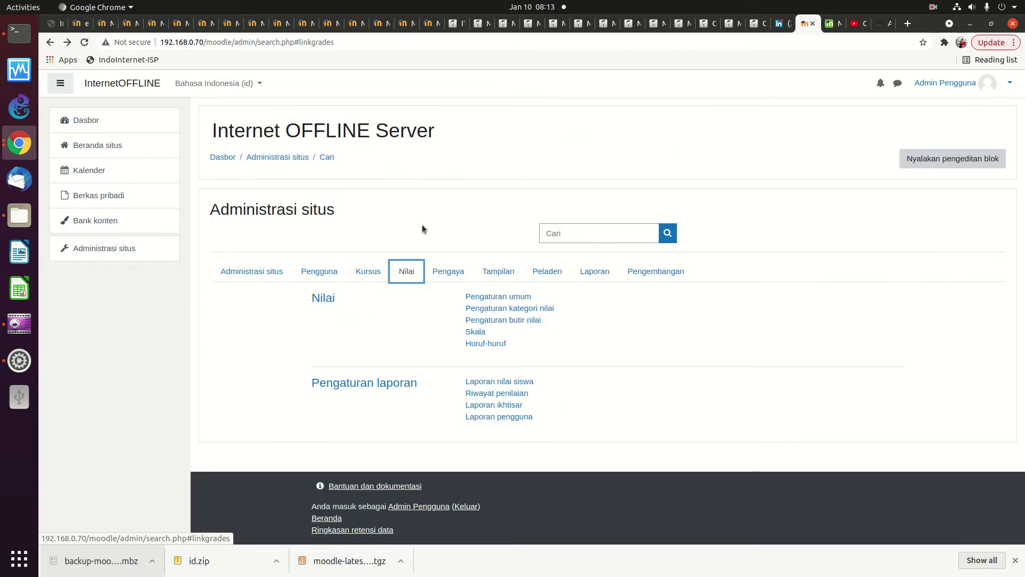
{"action": "left_click", "coordinate": [365, 274]}
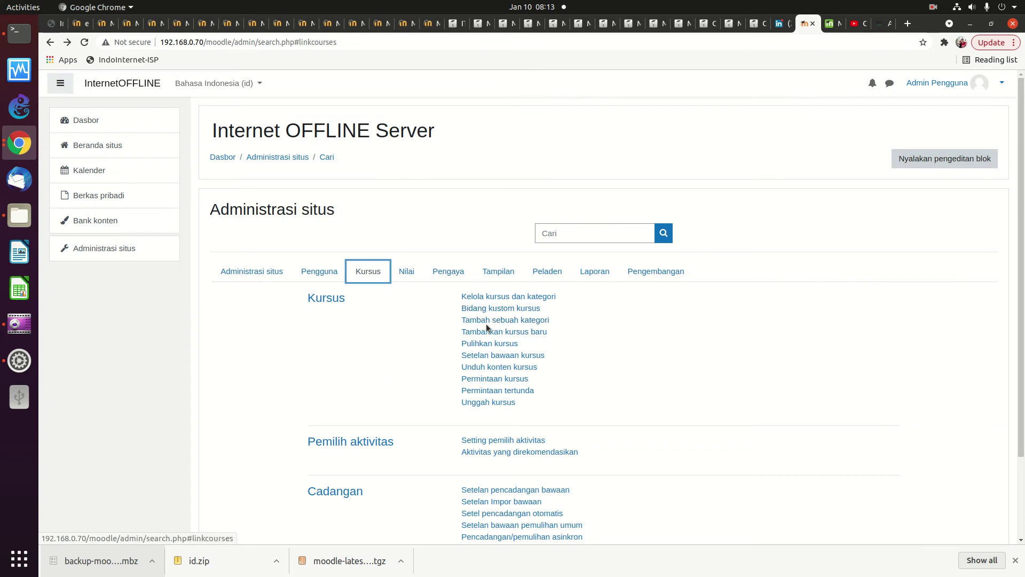
{"action": "left_click", "coordinate": [488, 402]}
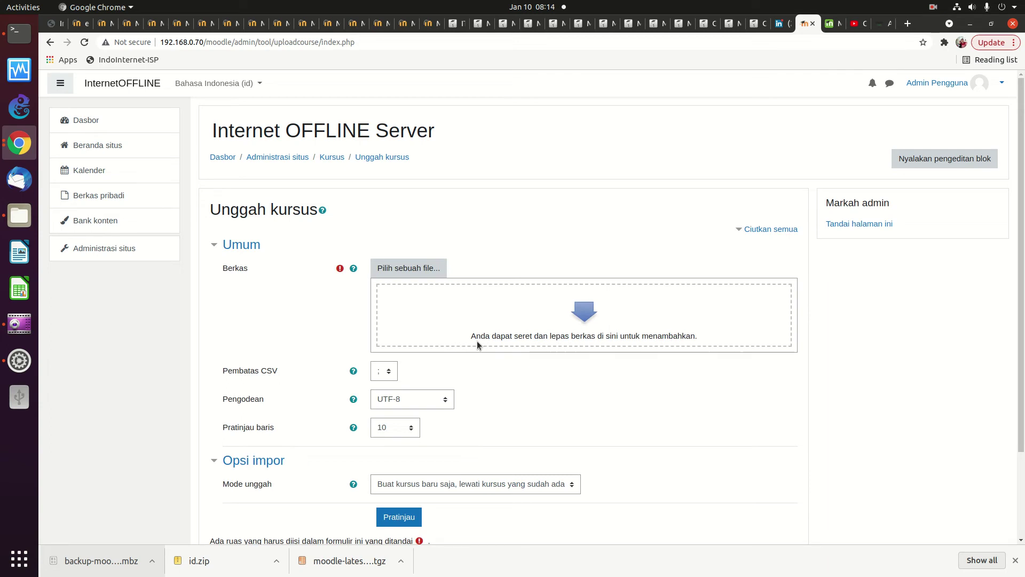
{"action": "left_click", "coordinate": [413, 270]}
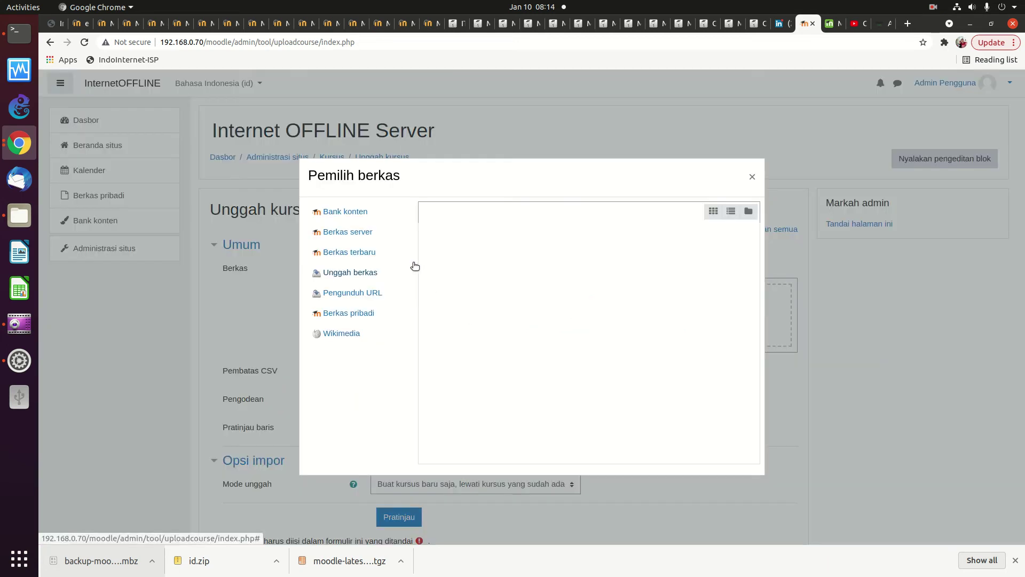
{"action": "left_click", "coordinate": [352, 278]}
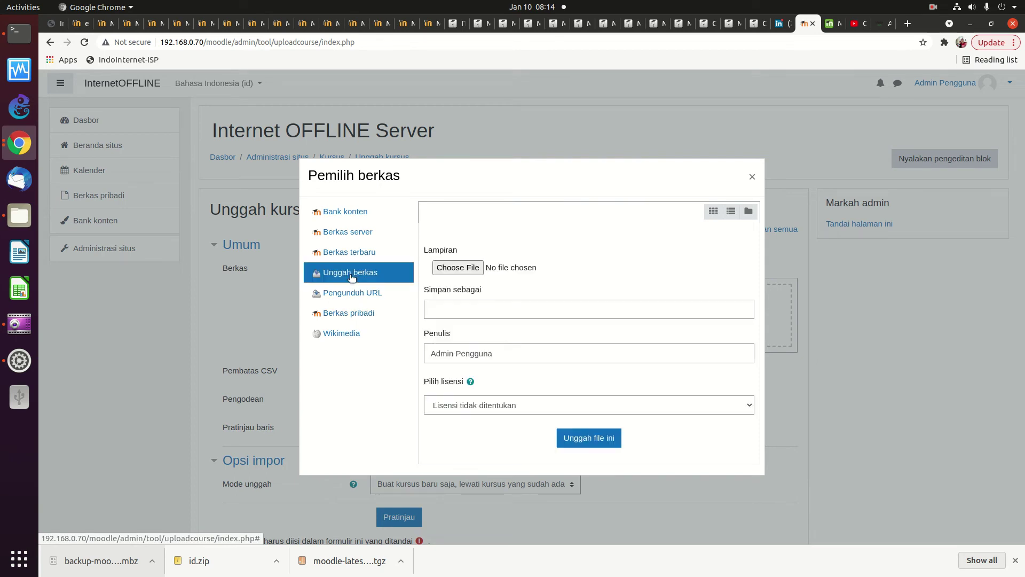
{"action": "left_click", "coordinate": [453, 268]}
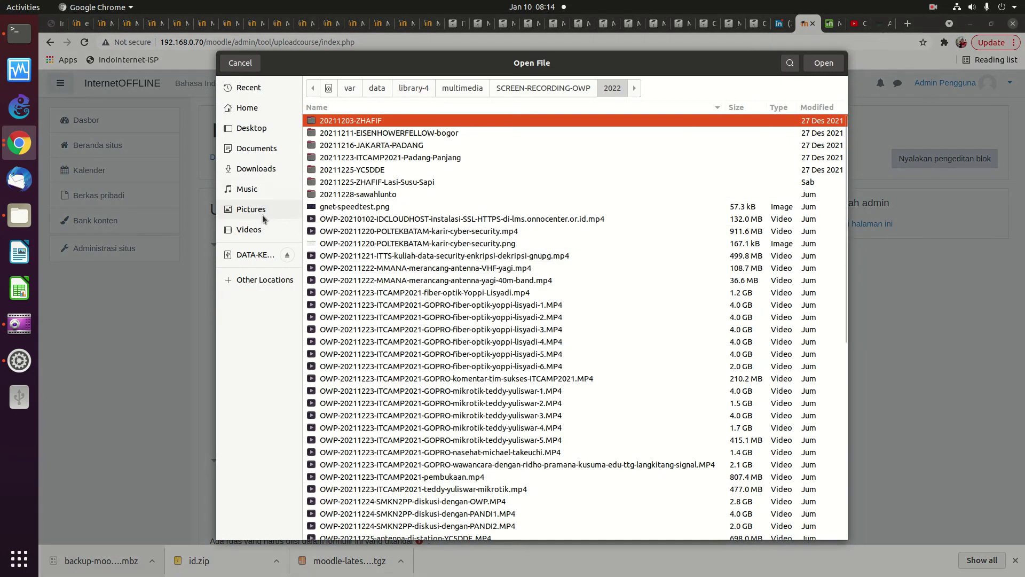
{"action": "left_click", "coordinate": [257, 169]}
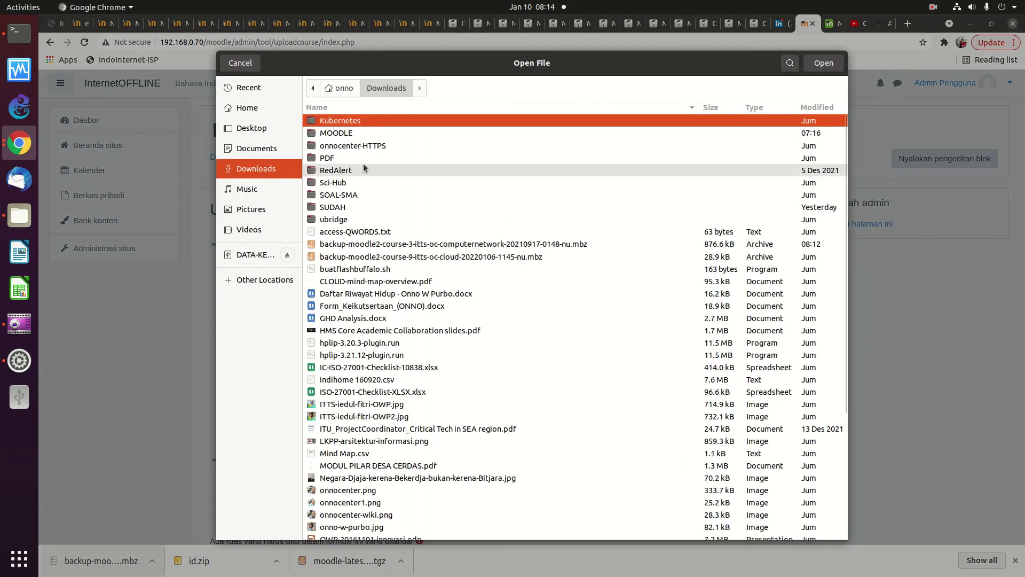
{"action": "double_click", "coordinate": [472, 245]}
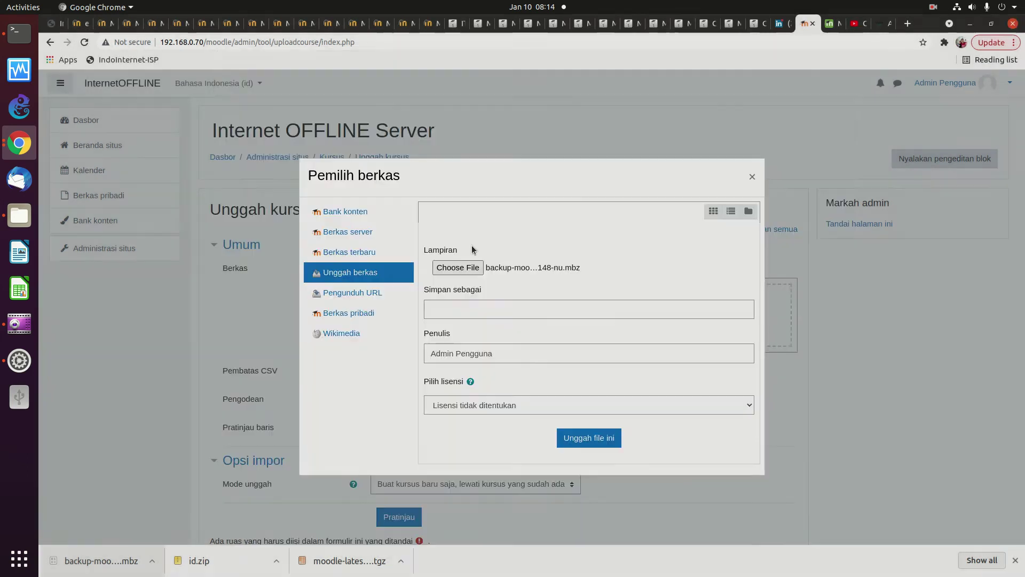
{"action": "left_click", "coordinate": [585, 437]}
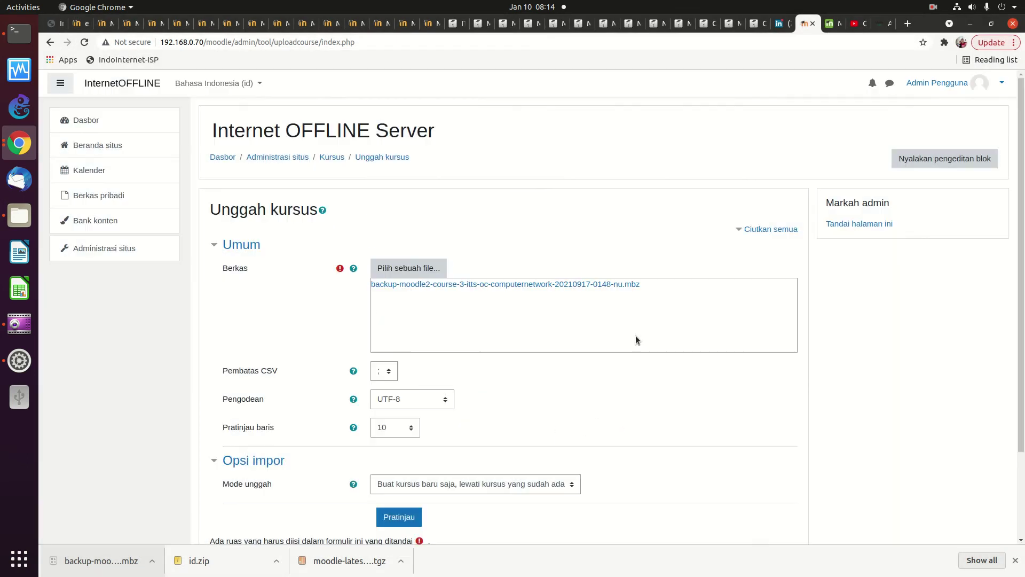
{"action": "scroll", "coordinate": [991, 322], "scroll_direction": "down", "scroll_amount": 4}
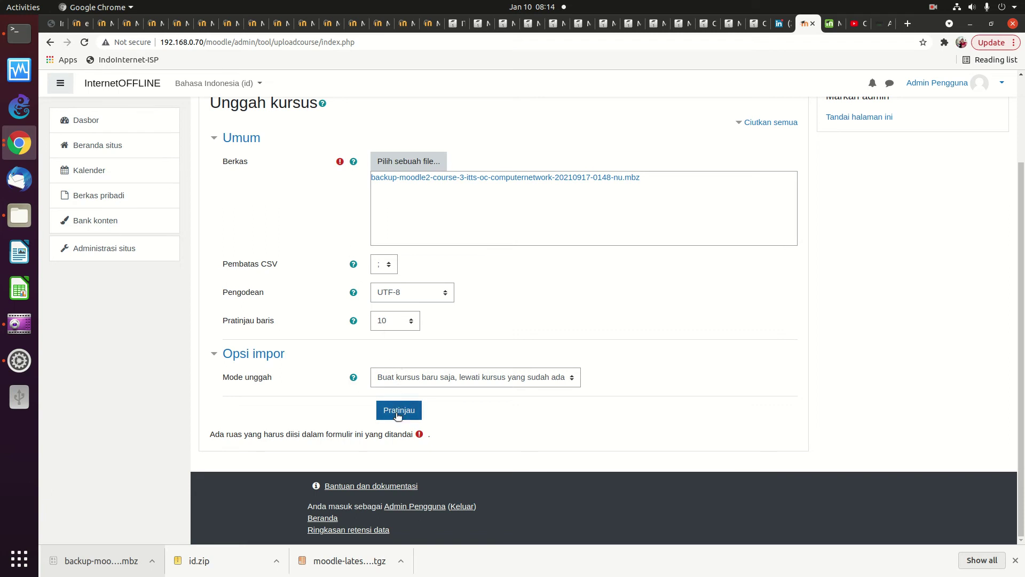
{"action": "left_click", "coordinate": [514, 287]}
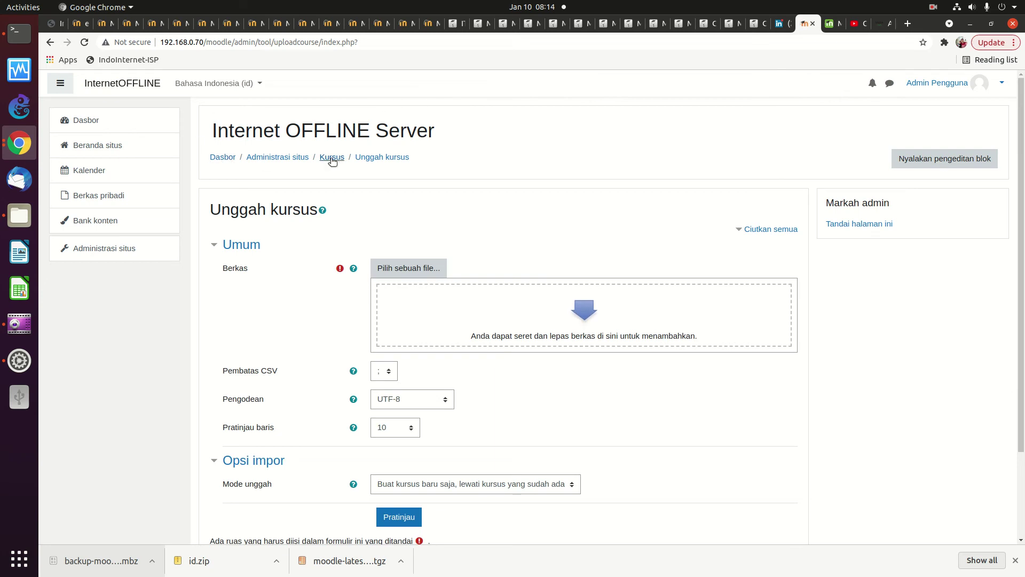
- Start a new course from the Kursus site administration, with full name Jaringan Komputer and short name Jarkom
{"action": "left_click", "coordinate": [293, 157]}
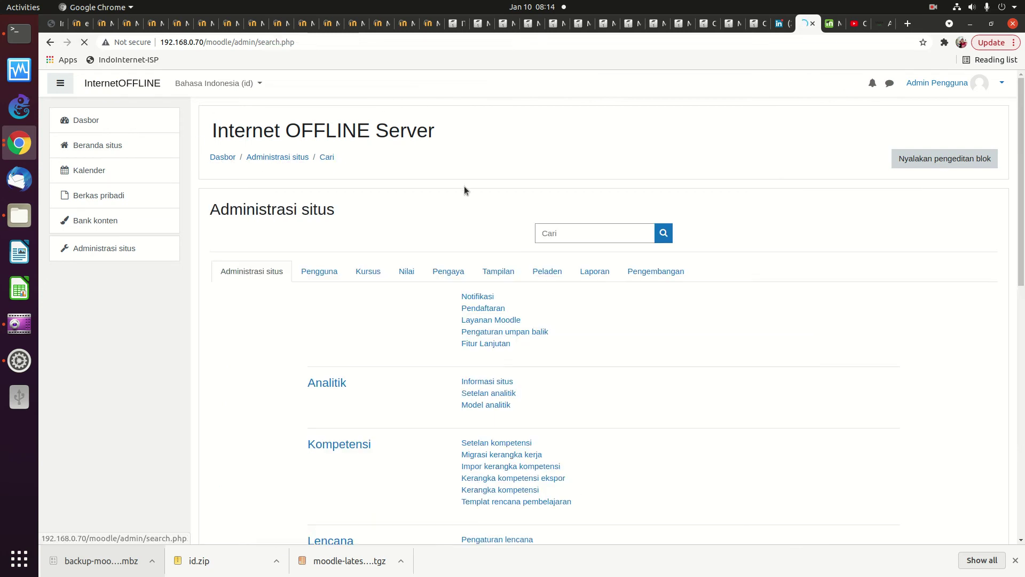
{"action": "left_click", "coordinate": [356, 274]}
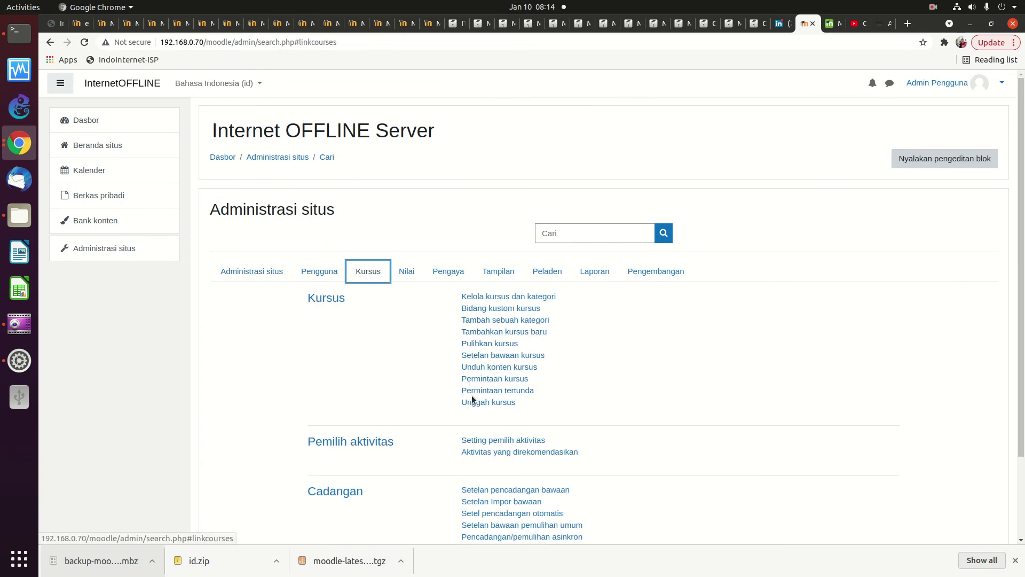
{"action": "scroll", "coordinate": [1002, 299], "scroll_direction": "down", "scroll_amount": 3}
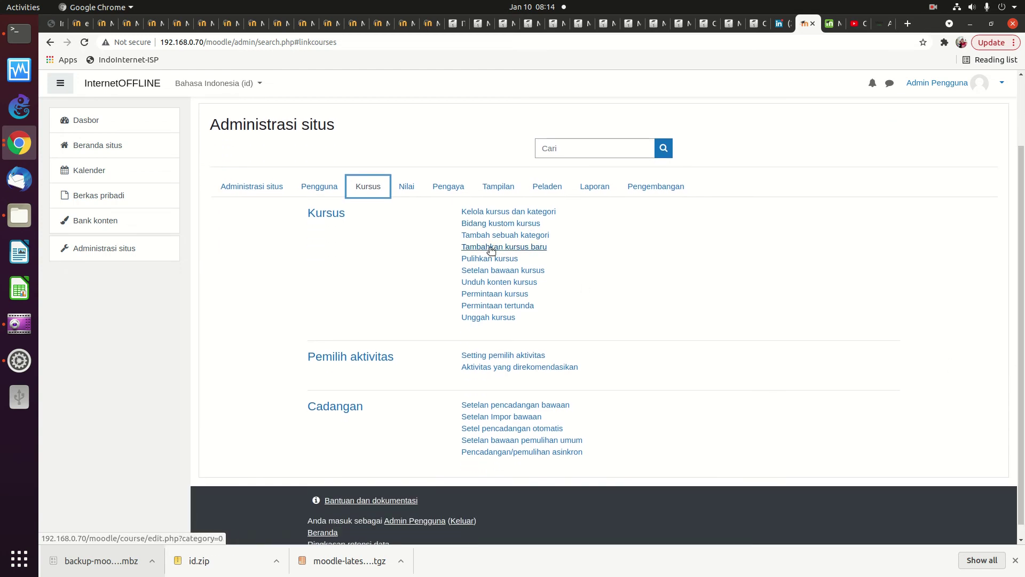
{"action": "left_click", "coordinate": [491, 248]}
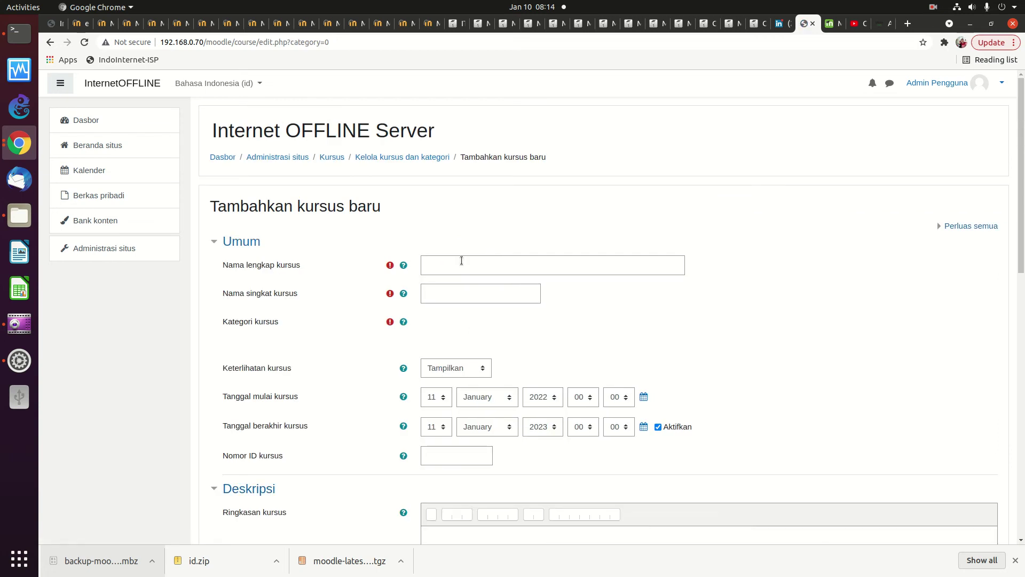
{"action": "type", "text": "Jaringan K"}
{"action": "type", "text": "oi"}
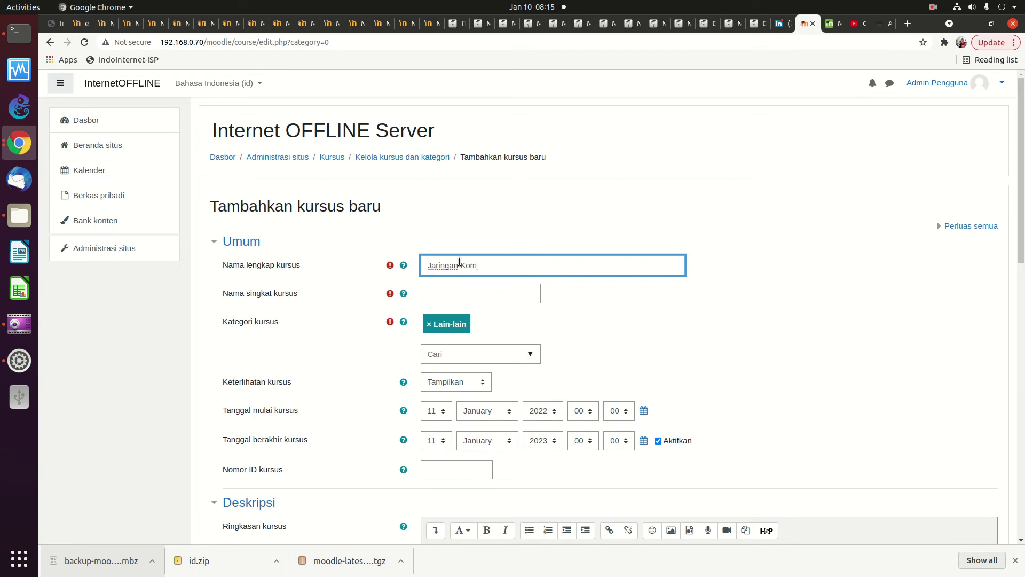
{"action": "left_click", "coordinate": [461, 291]}
{"action": "type", "text": "Jarkom"}
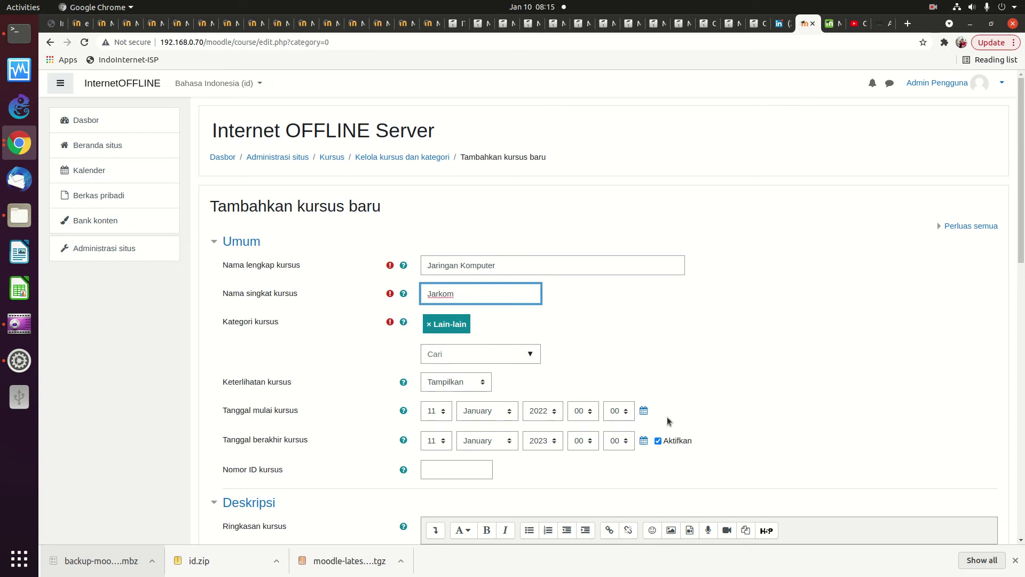
- Set the number of sections to 30 in the new course's Format kursus settings
{"action": "scroll", "coordinate": [1003, 342], "scroll_direction": "down", "scroll_amount": 4}
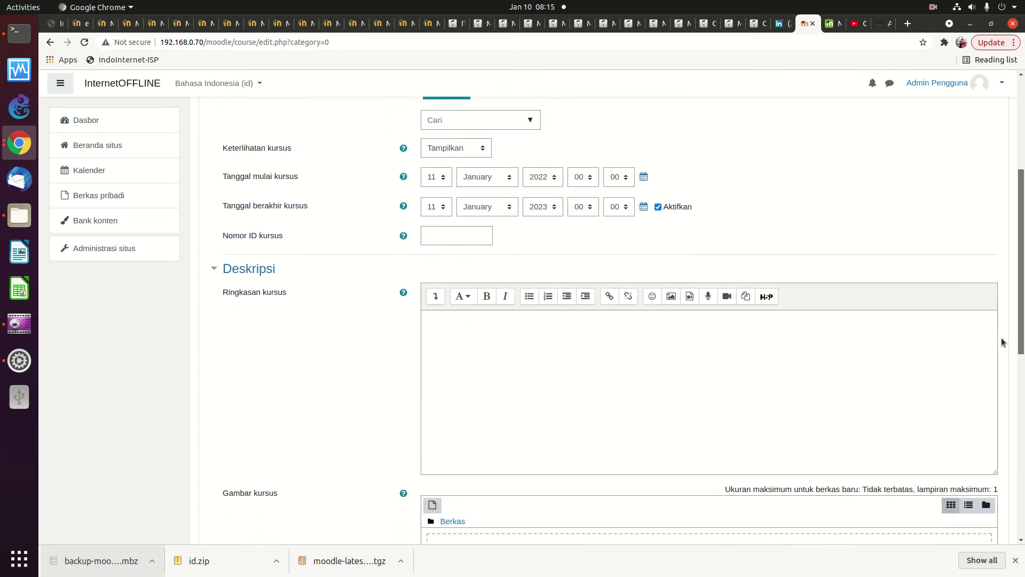
{"action": "scroll", "coordinate": [1003, 342], "scroll_direction": "down", "scroll_amount": 6}
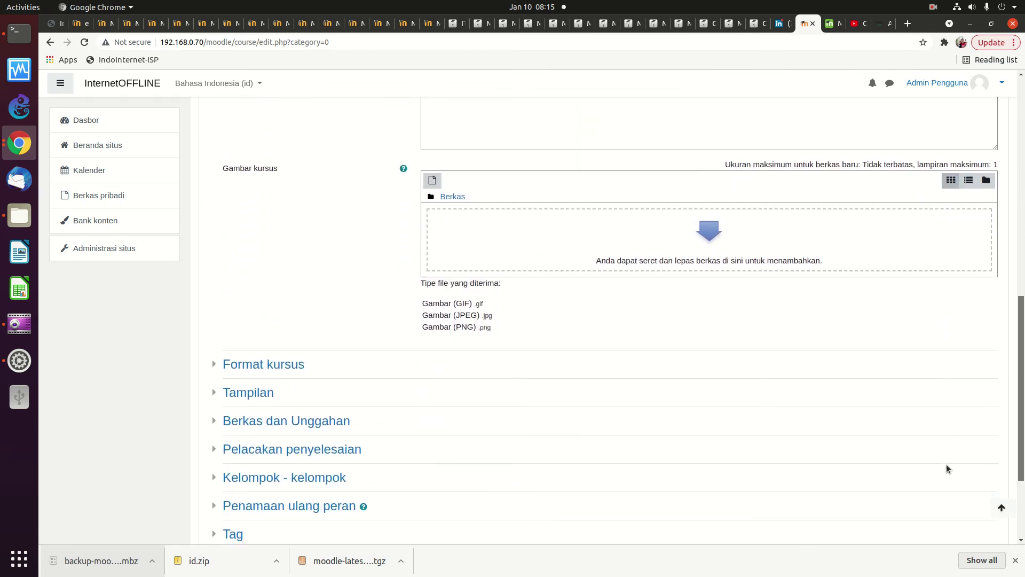
{"action": "left_click", "coordinate": [219, 367]}
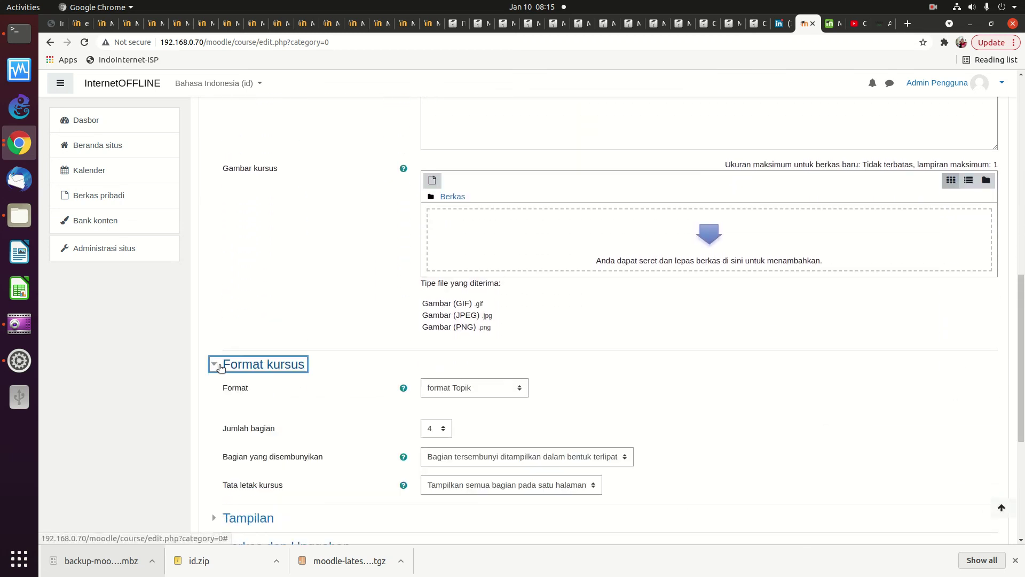
{"action": "left_click", "coordinate": [462, 391]}
{"action": "left_click", "coordinate": [462, 391]}
{"action": "left_click", "coordinate": [440, 428]}
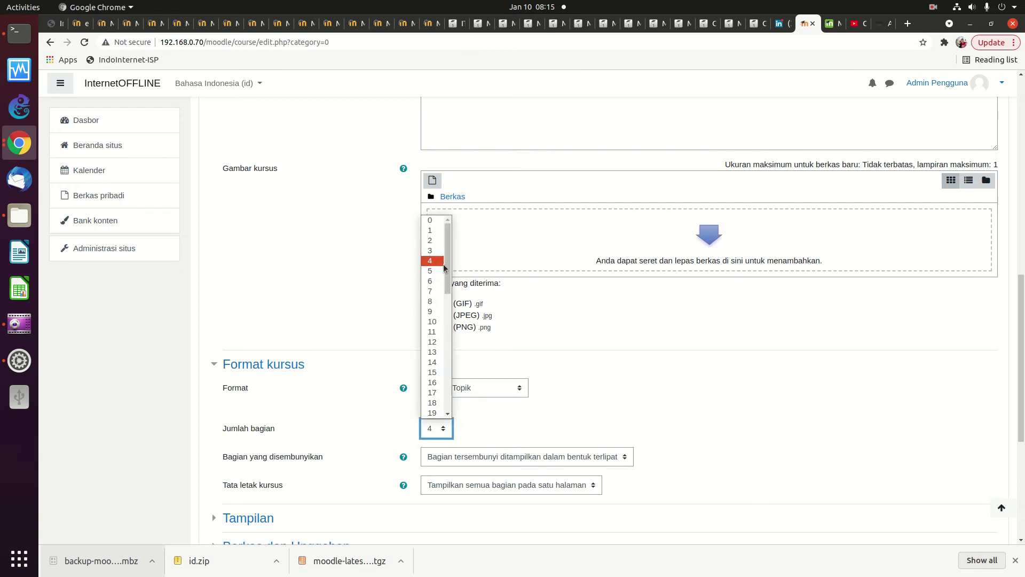
{"action": "scroll", "coordinate": [444, 321], "scroll_direction": "down", "scroll_amount": 3}
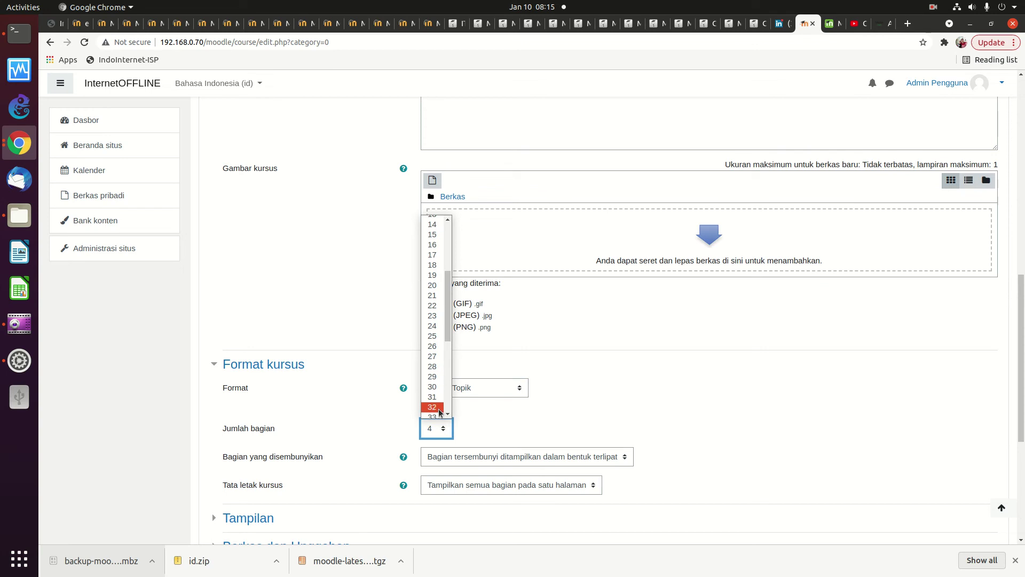
{"action": "left_click_drag", "start_coordinate": [448, 331], "coordinate": [448, 367]}
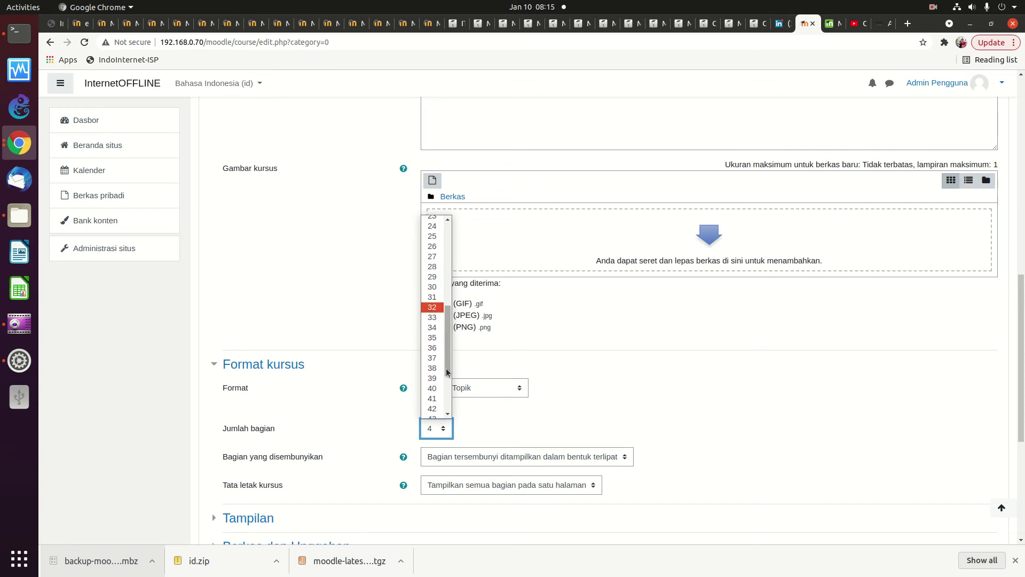
{"action": "left_click", "coordinate": [433, 287]}
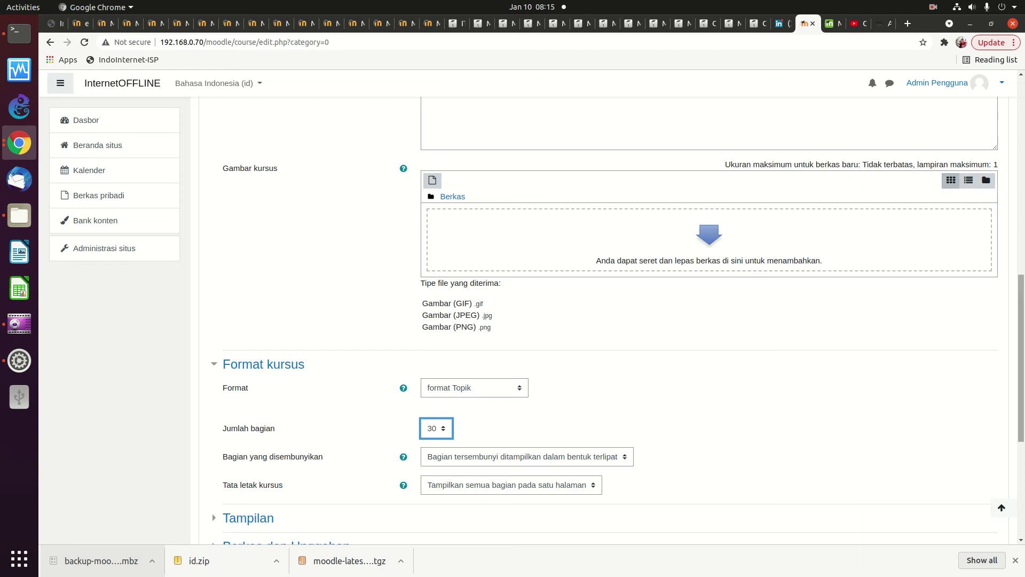
- Save the new Jaringan Komputer course and open its main page
{"action": "scroll", "coordinate": [1022, 363], "scroll_direction": "down", "scroll_amount": 5}
{"action": "left_click", "coordinate": [508, 421]}
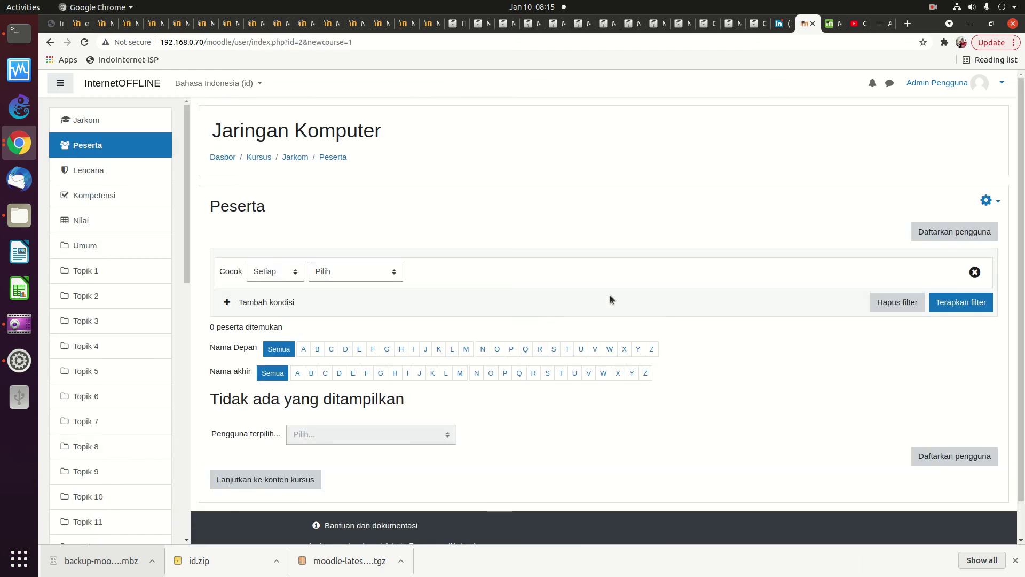
{"action": "left_click", "coordinate": [296, 157]}
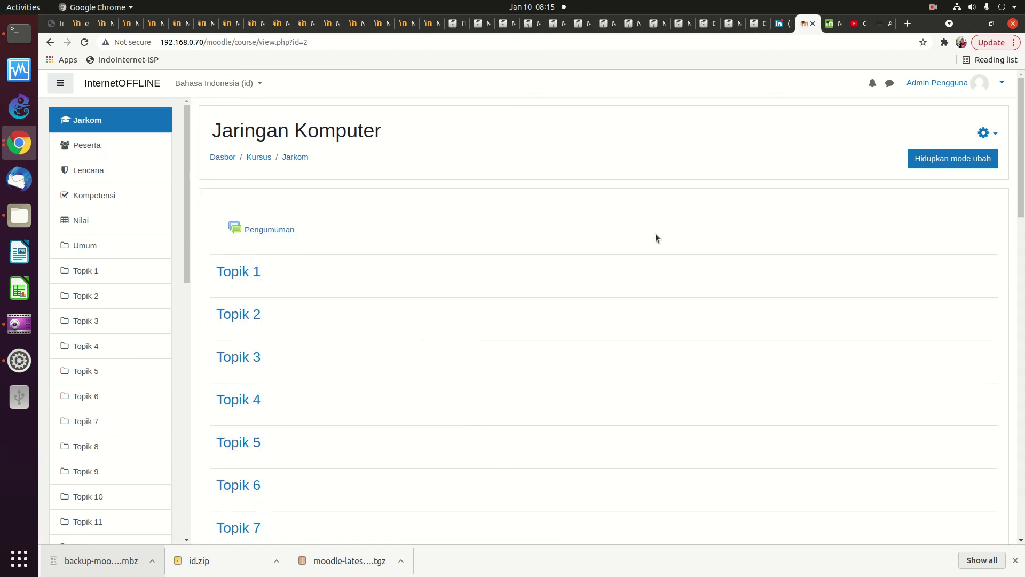
- View the Cadangan and Impor pages of the Jaringan Komputer course and return to its main page
{"action": "left_click", "coordinate": [985, 133]}
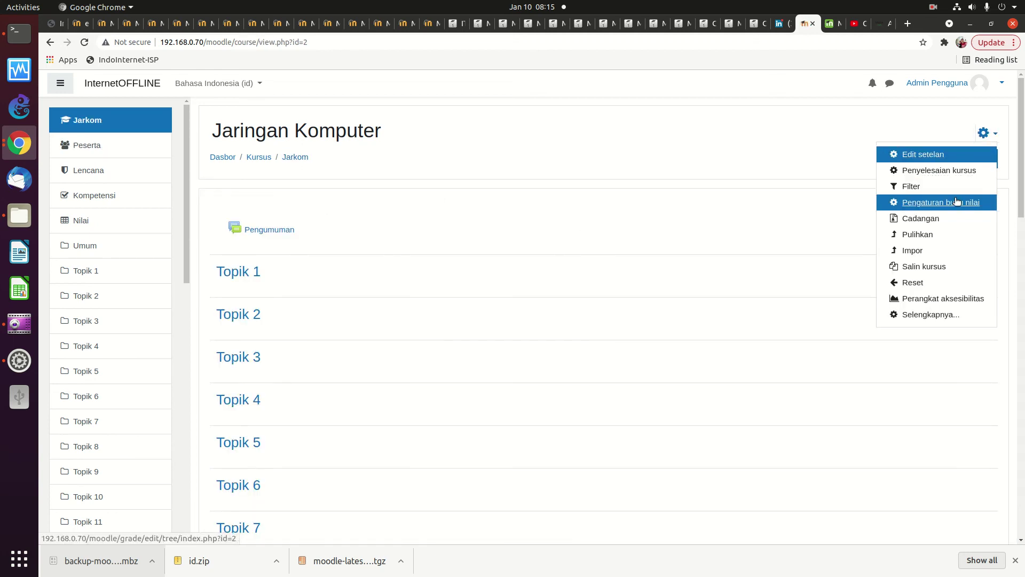
{"action": "left_click", "coordinate": [945, 219]}
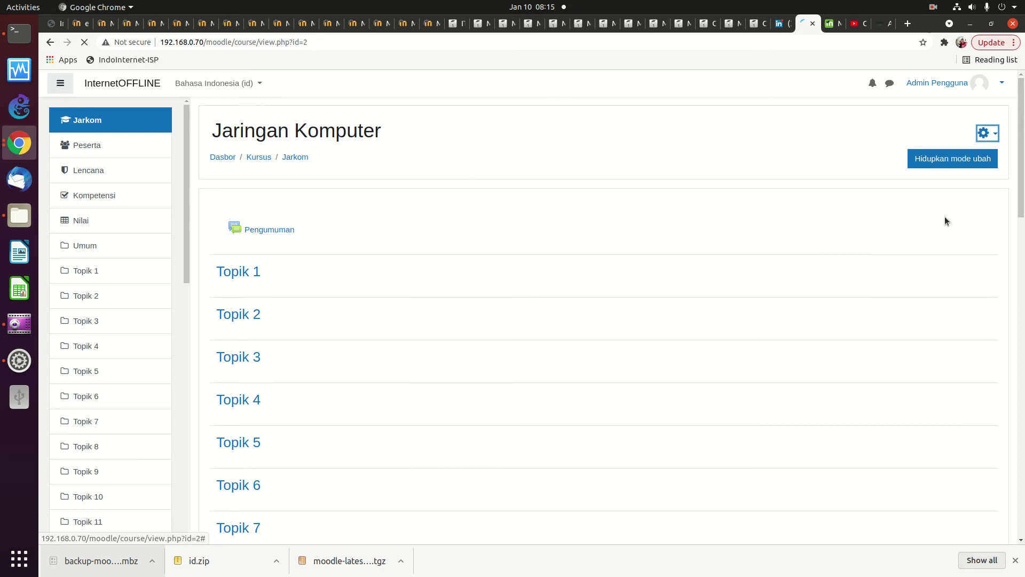
{"action": "left_click", "coordinate": [54, 47]}
{"action": "left_click", "coordinate": [985, 133]}
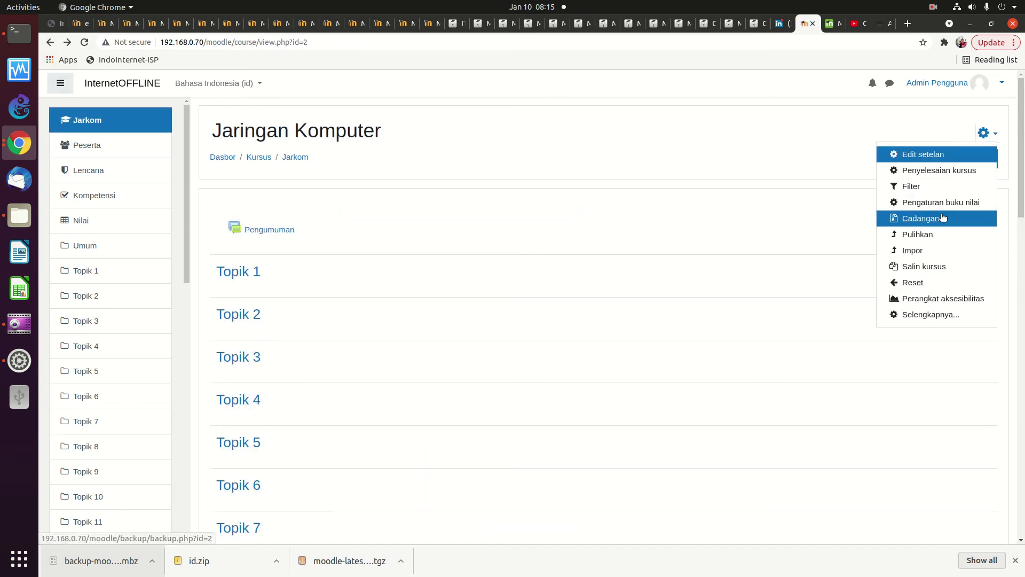
{"action": "left_click", "coordinate": [929, 251]}
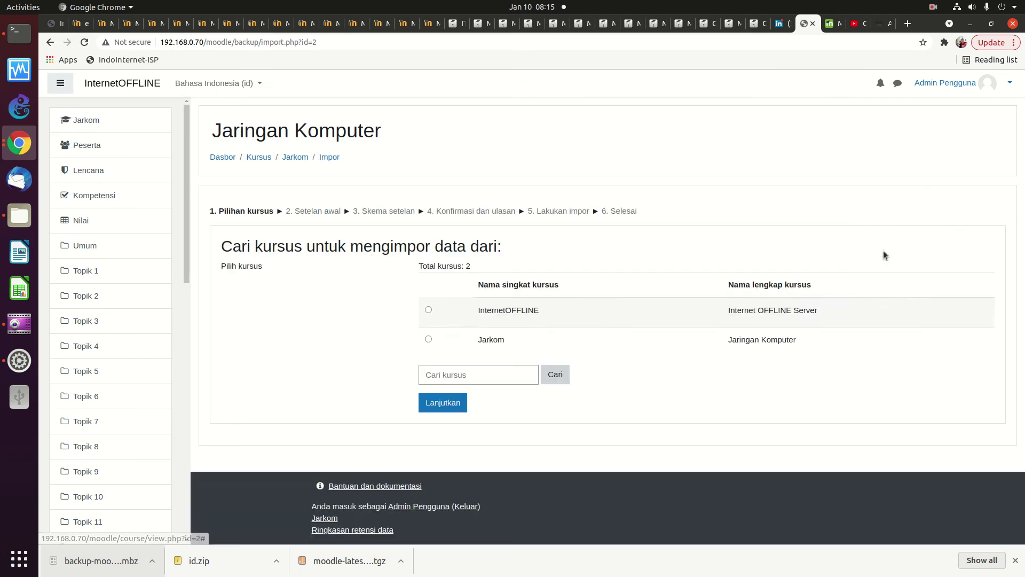
{"action": "left_click", "coordinate": [52, 44]}
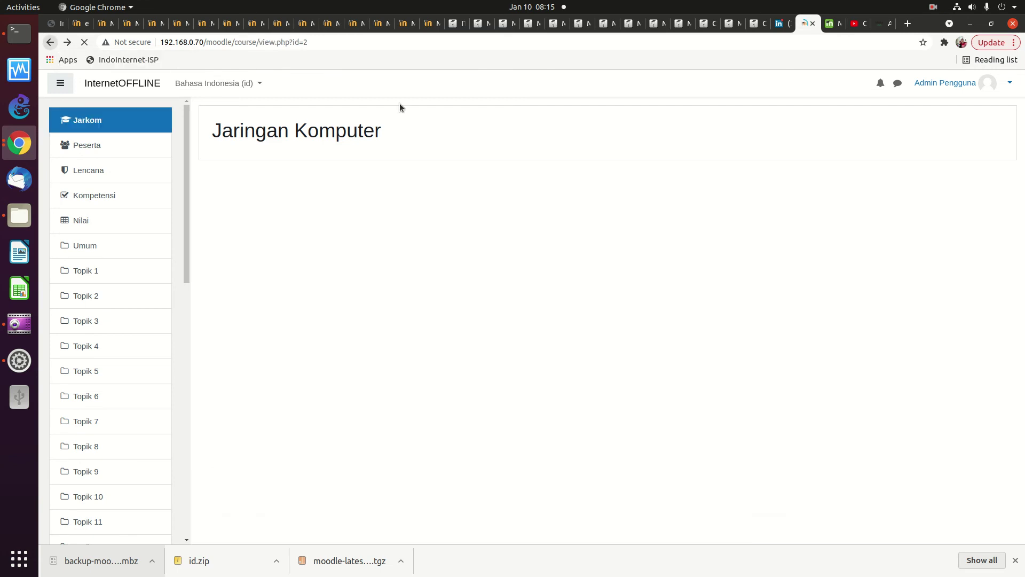
{"action": "left_click", "coordinate": [985, 133]}
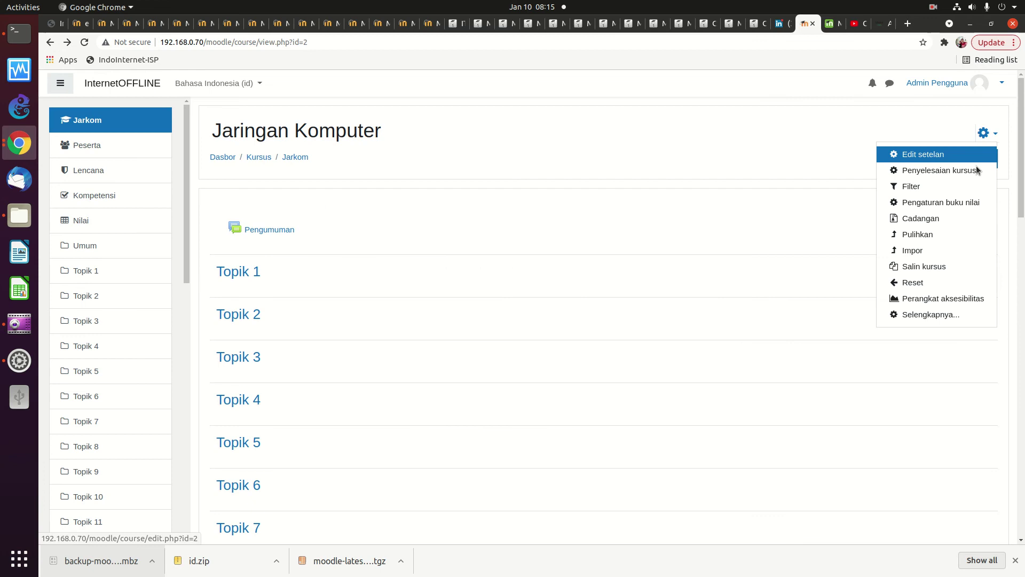
{"action": "left_click", "coordinate": [934, 237]}
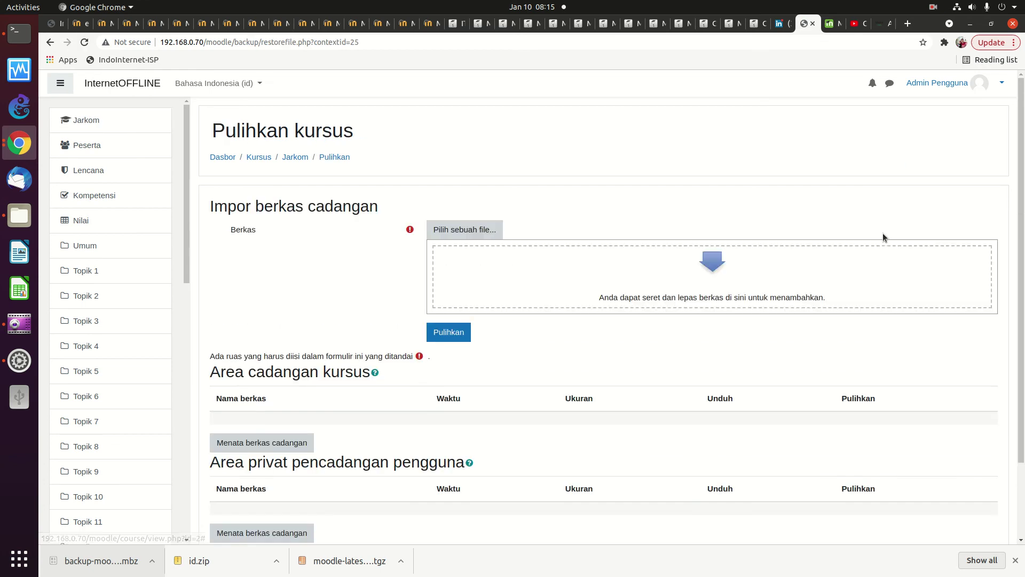
{"action": "left_click", "coordinate": [457, 231]}
{"action": "left_click", "coordinate": [462, 271]}
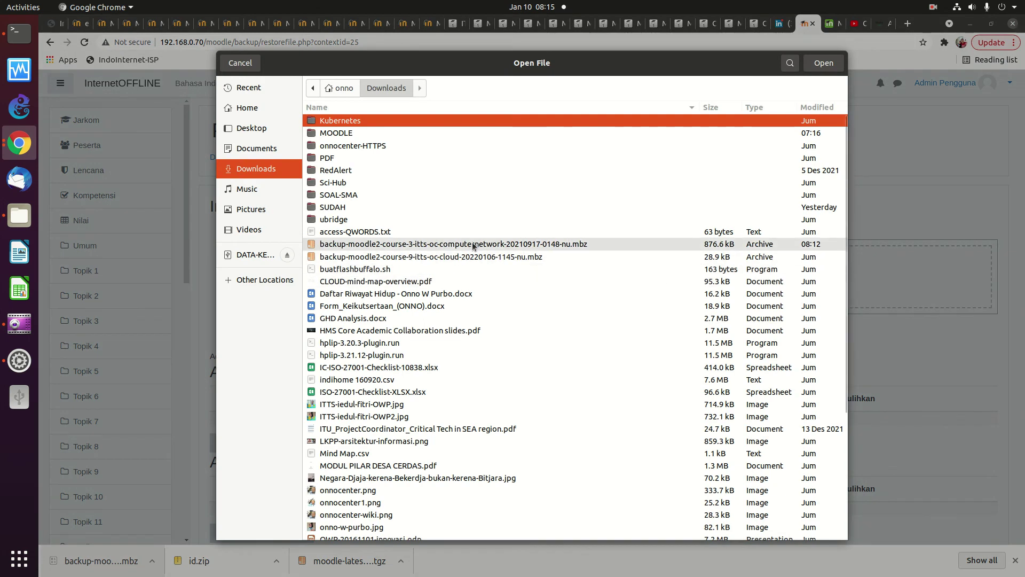
{"action": "double_click", "coordinate": [473, 244]}
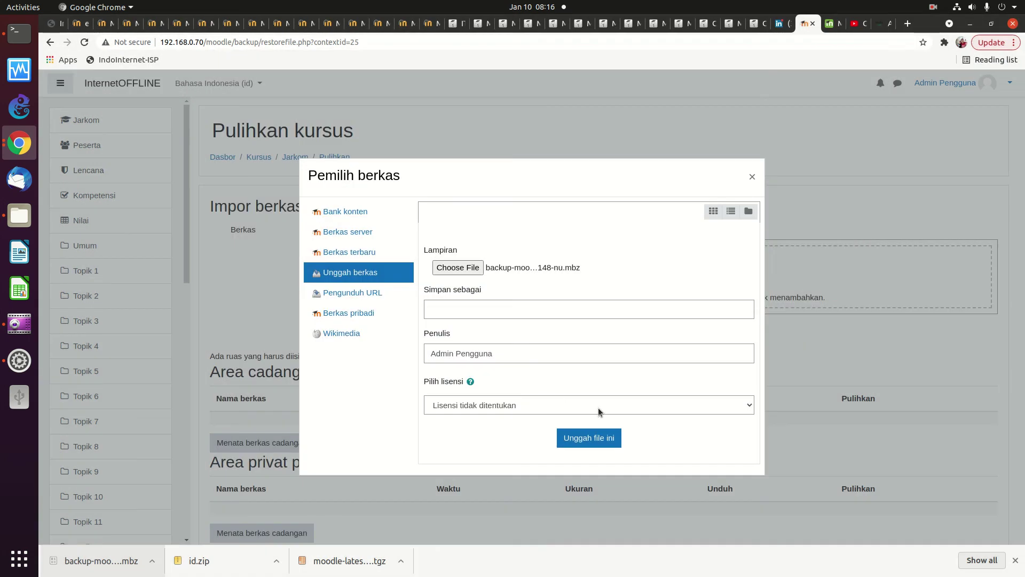
{"action": "left_click", "coordinate": [603, 438]}
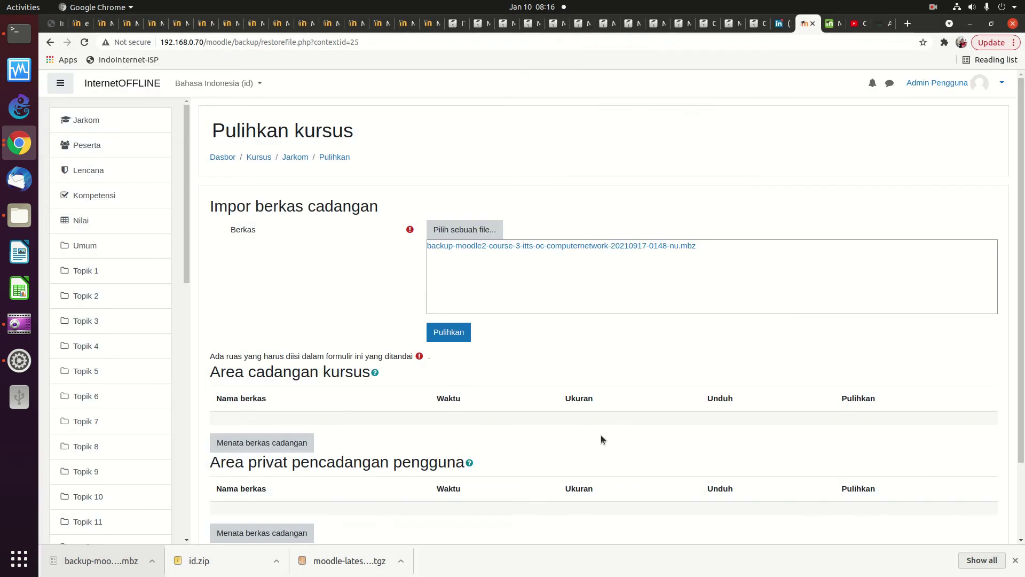
- Start restoring the uploaded backup, accept its contents, and continue with the Pulihkan ke kursus ini destination for the Jaringan Komputer course
{"action": "scroll", "coordinate": [933, 252], "scroll_direction": "down", "scroll_amount": 3}
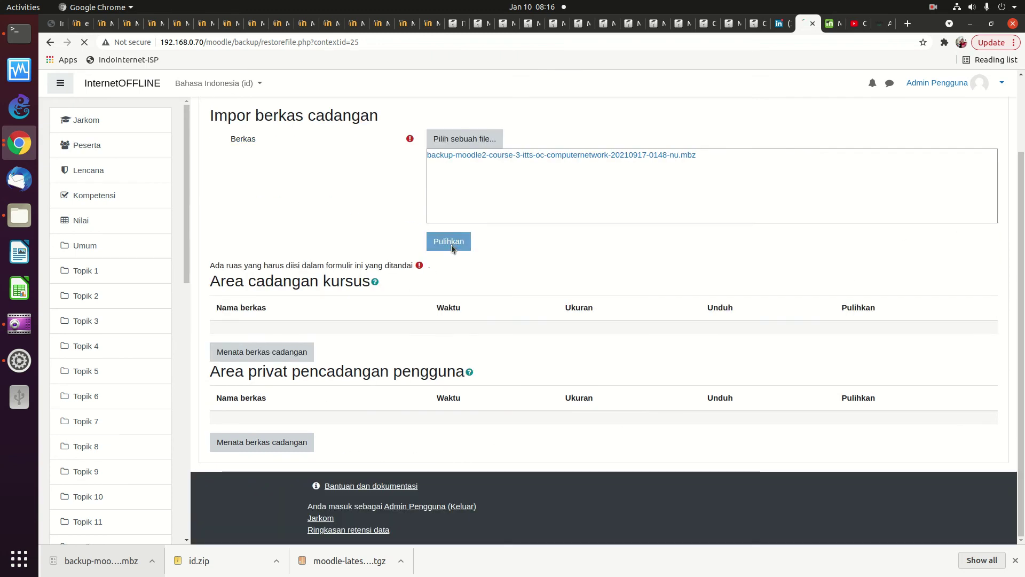
{"action": "scroll", "coordinate": [740, 509], "scroll_direction": "down", "scroll_amount": 20}
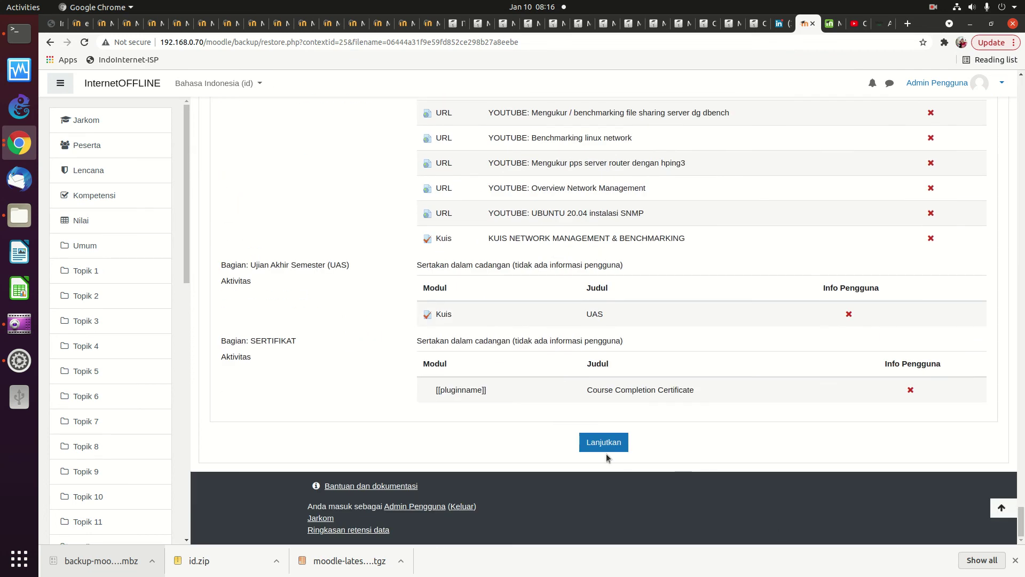
{"action": "left_click", "coordinate": [604, 442]}
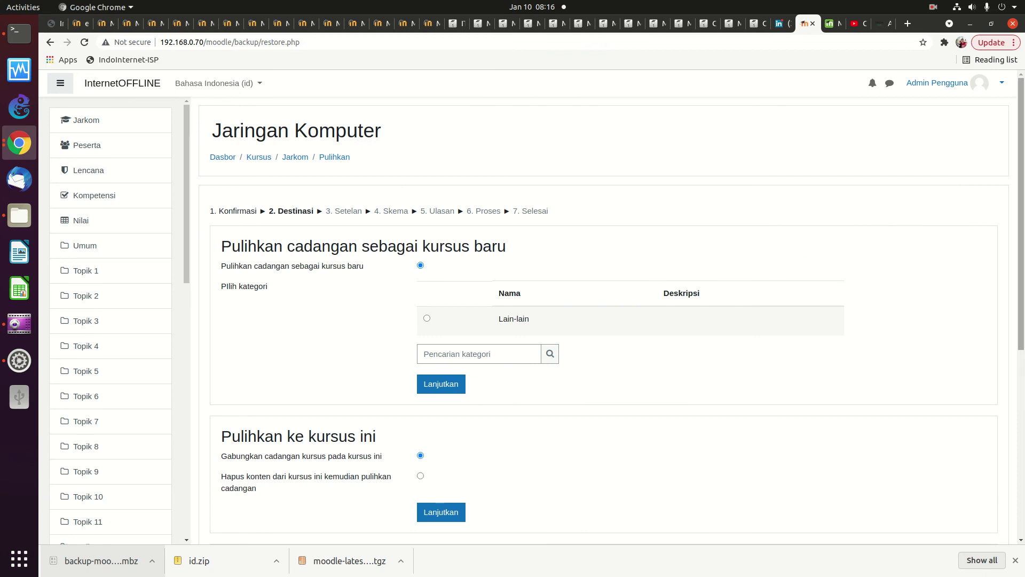
{"action": "left_click_drag", "start_coordinate": [1017, 168], "coordinate": [962, 382]}
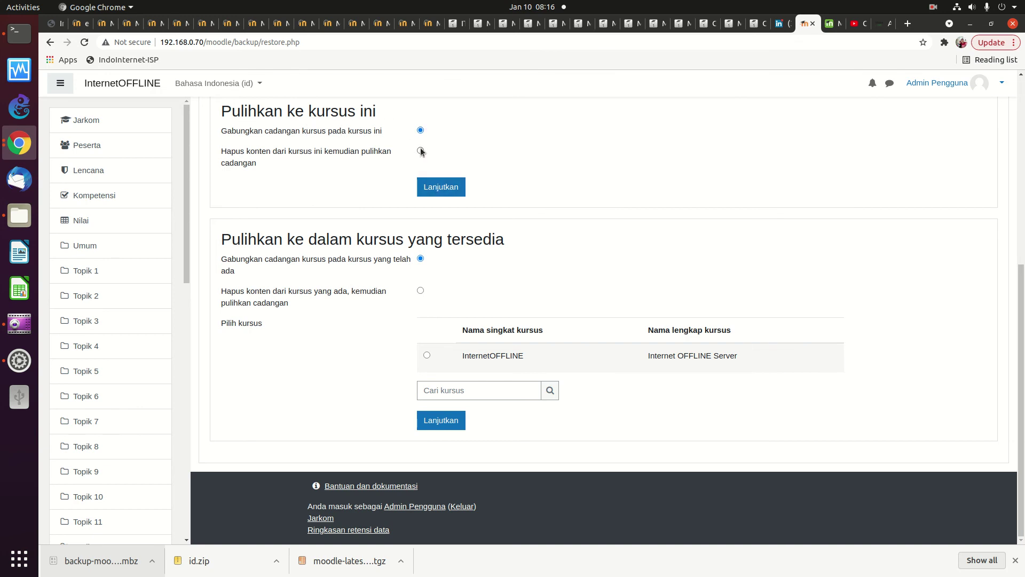
{"action": "left_click", "coordinate": [441, 188]}
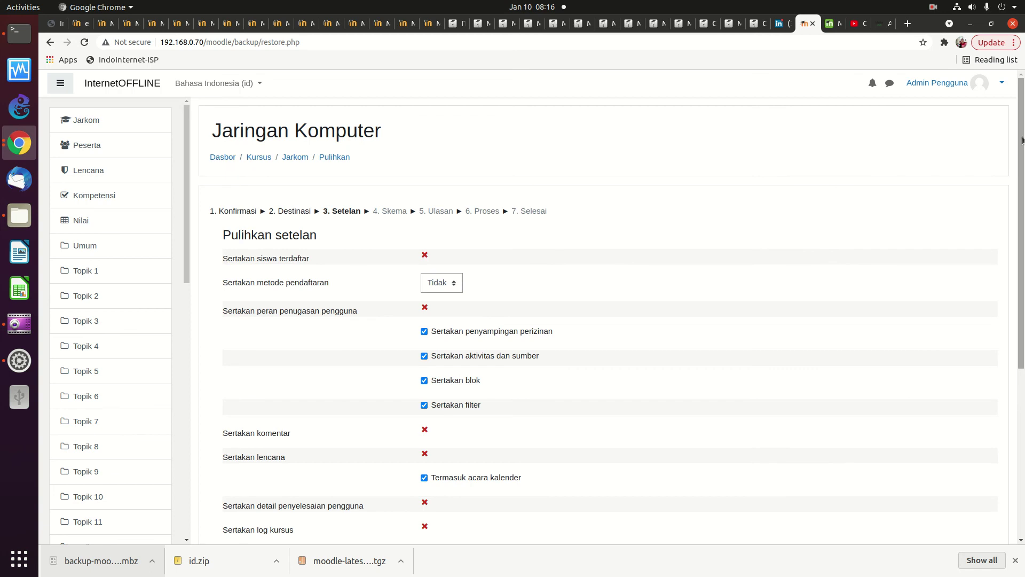
- Accept the default restore settings and the full schema of sections and activities, and run the restore
{"action": "left_click_drag", "start_coordinate": [1023, 140], "coordinate": [1022, 308]}
{"action": "left_click", "coordinate": [489, 431]}
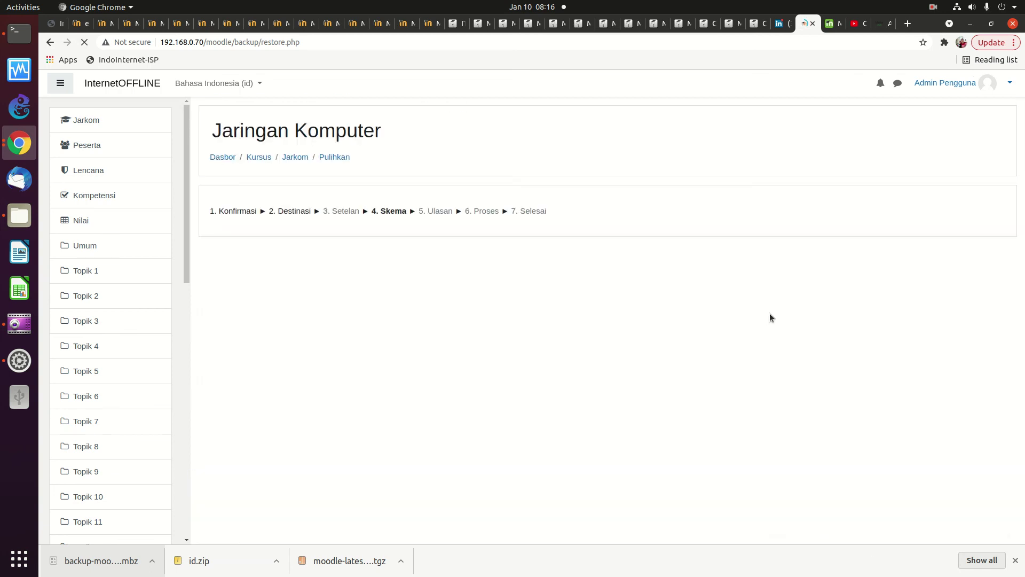
{"action": "left_click_drag", "start_coordinate": [1021, 91], "coordinate": [1021, 523]}
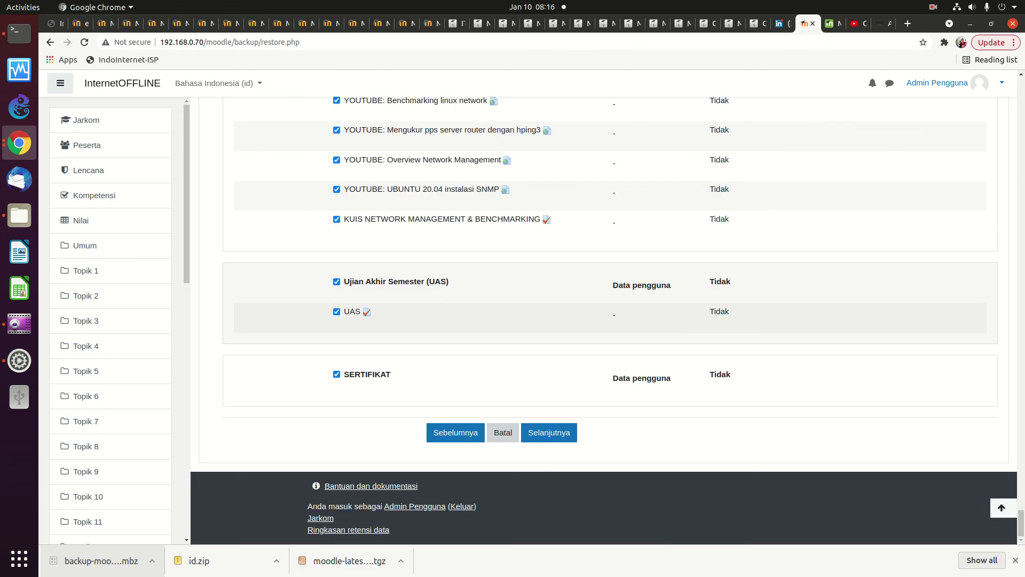
{"action": "left_click", "coordinate": [553, 438]}
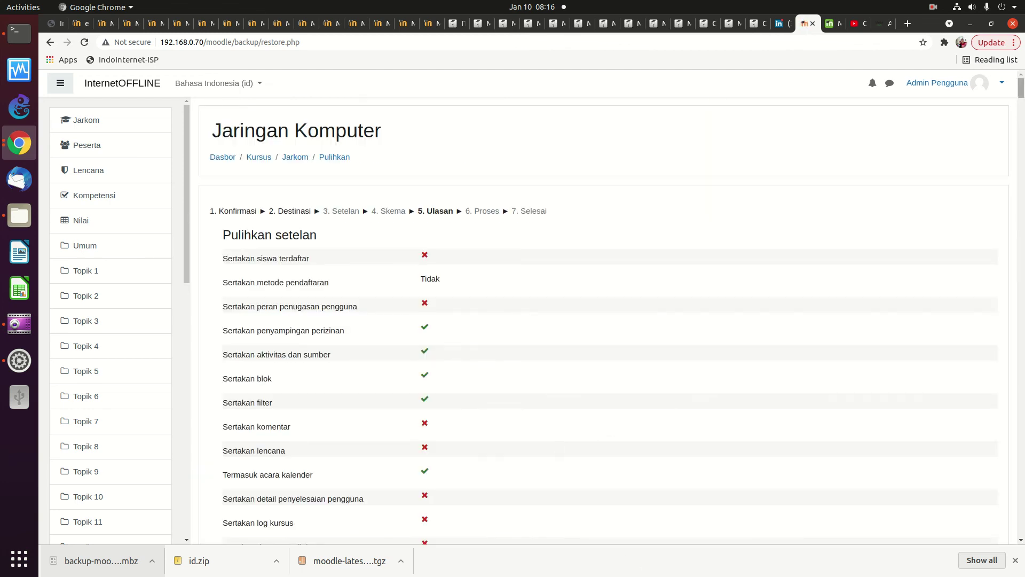
{"action": "scroll", "coordinate": [561, 443], "scroll_direction": "down", "scroll_amount": 15}
{"action": "left_click", "coordinate": [567, 439]}
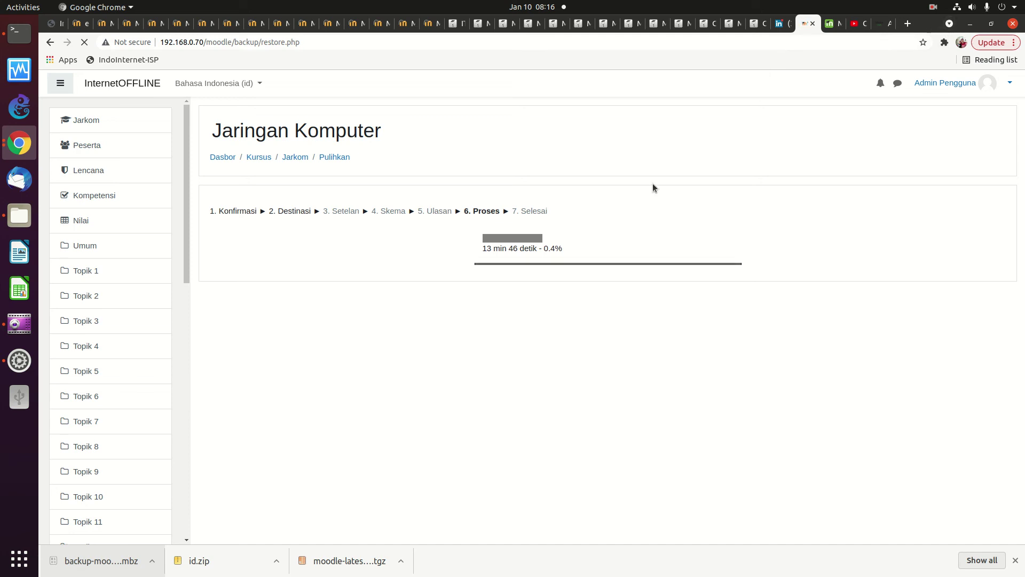
{"action": "left_click", "coordinate": [933, 7]}
{"action": "left_click", "coordinate": [907, 55]}
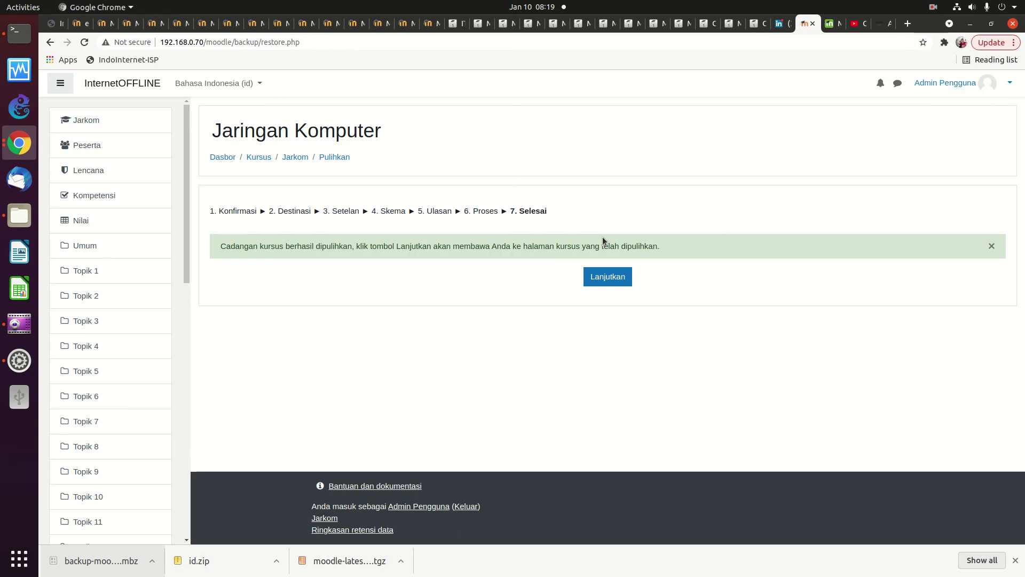
- Open the restored Jaringan Komputer course and look through its sections and activities
{"action": "left_click", "coordinate": [603, 276]}
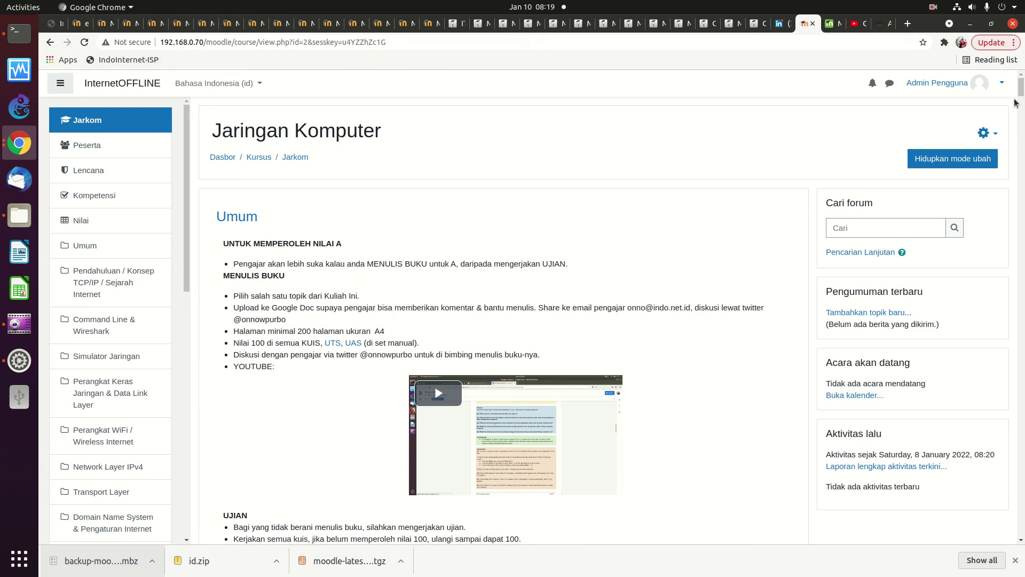
{"action": "left_click_drag", "start_coordinate": [1020, 92], "coordinate": [923, 5]}
{"action": "scroll", "coordinate": [995, 156], "scroll_direction": "down", "scroll_amount": 15}
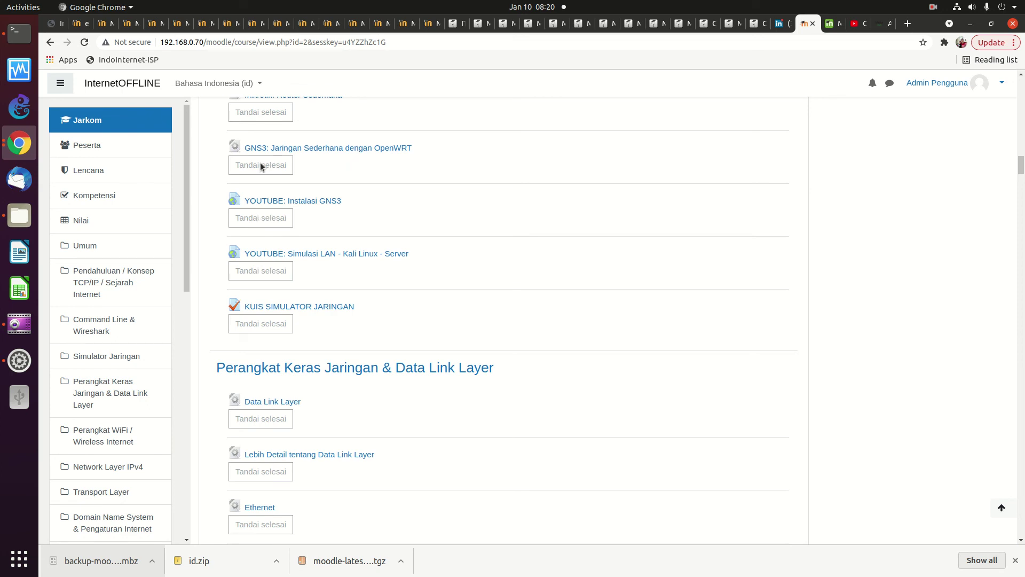
{"action": "left_click_drag", "start_coordinate": [1017, 155], "coordinate": [994, 22]}
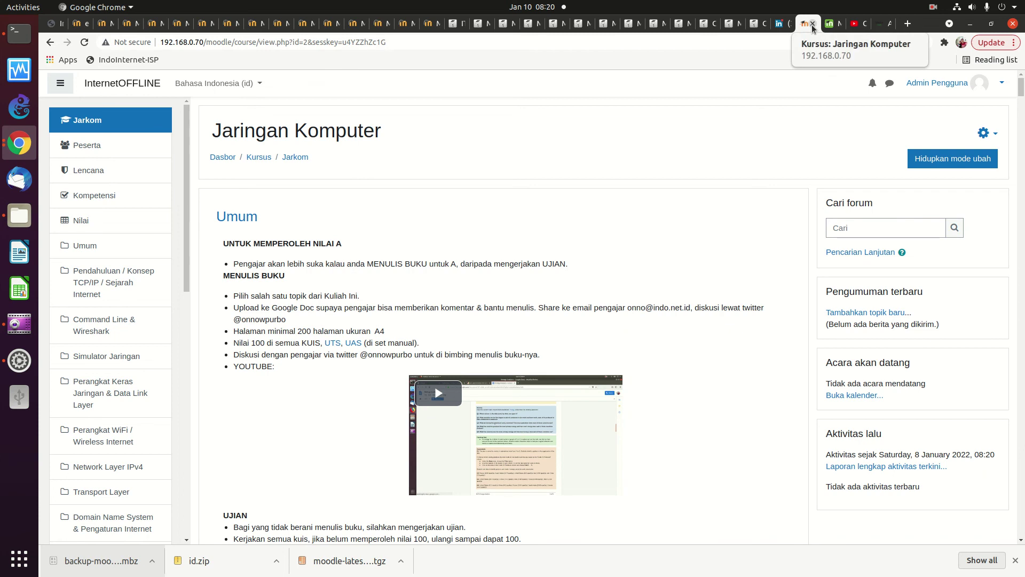
- View the Dasbor and the Beranda situs page to check the list of available courses
{"action": "left_click", "coordinate": [224, 157]}
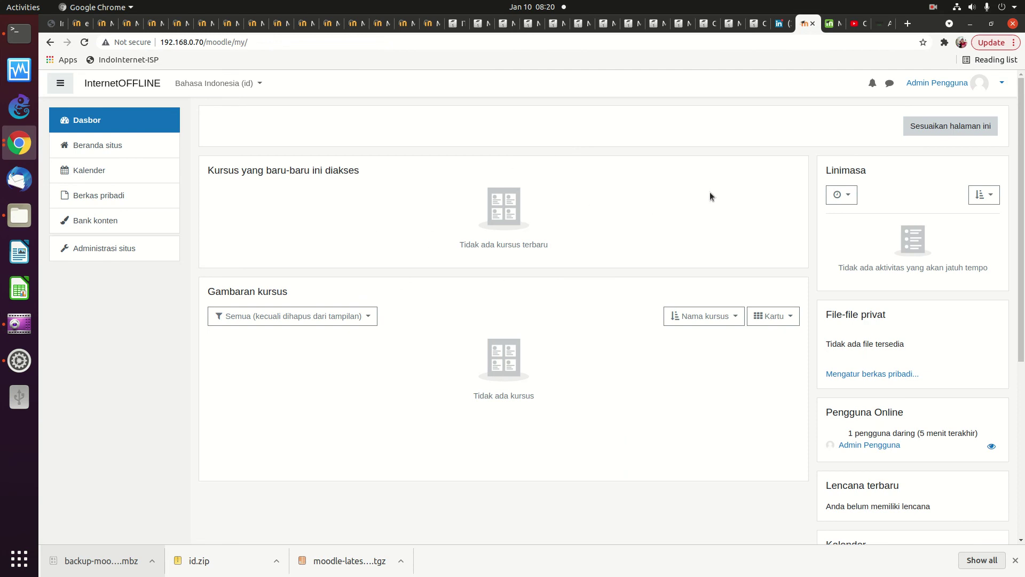
{"action": "left_click", "coordinate": [98, 145]}
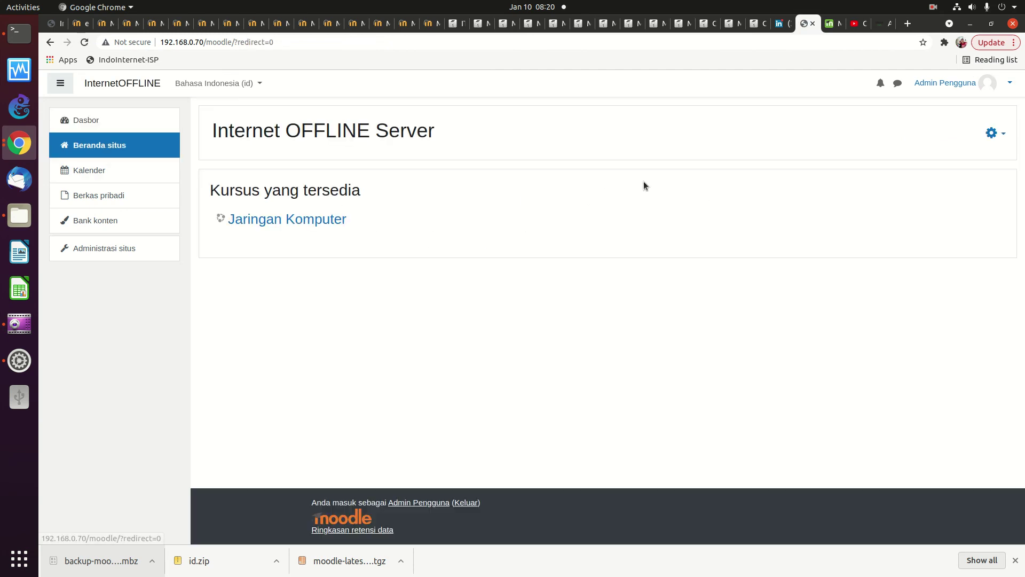